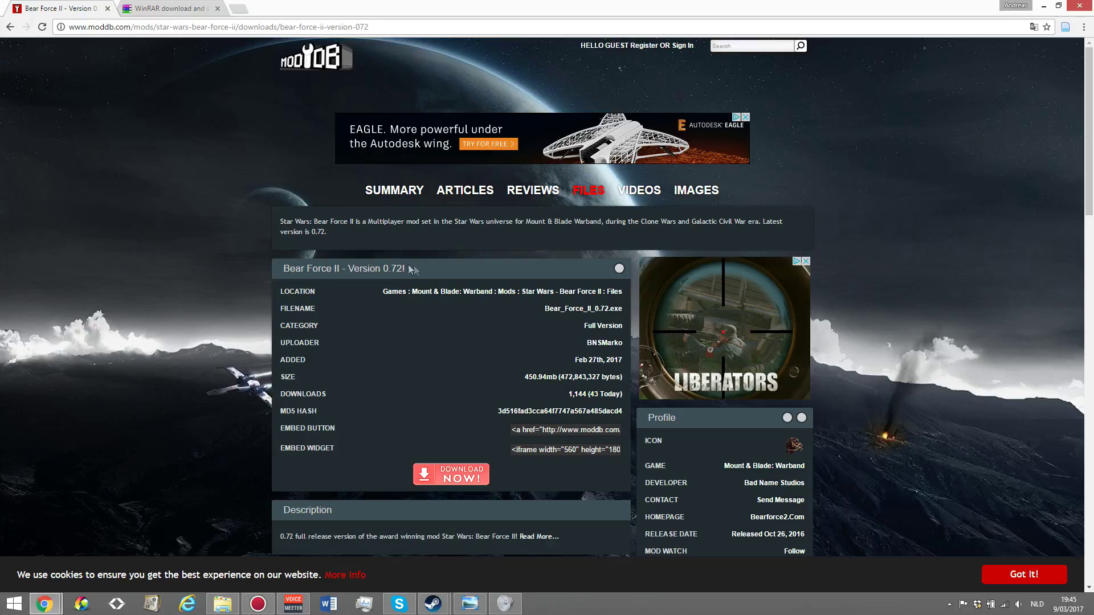
{"action": "scroll", "coordinate": [407, 271], "scroll_direction": "down", "scroll_amount": 2}
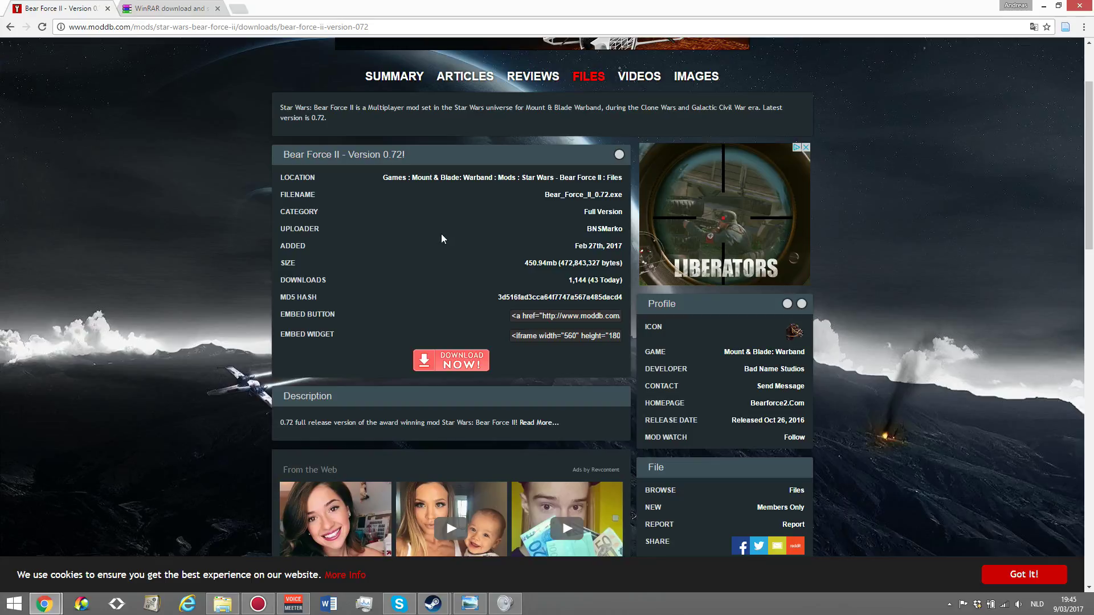
Step: Start downloading the Bear_Force_II_0.72.exe installer from the file page
{"action": "left_click", "coordinate": [452, 363]}
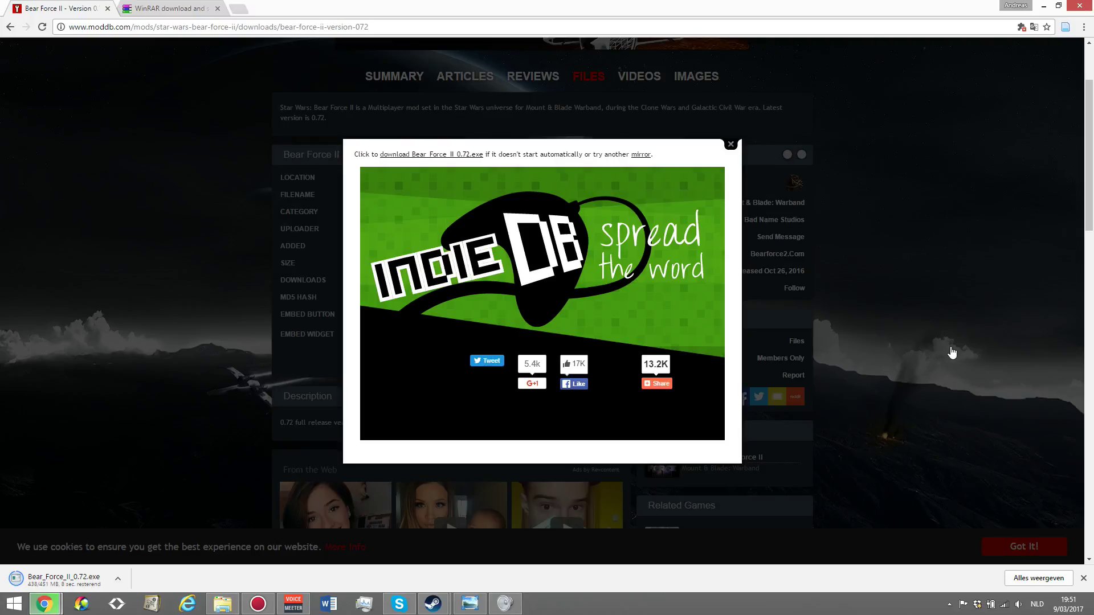
Step: Visit the WinRAR tab while the download finishes, then return to the Bear Force II page
{"action": "left_click", "coordinate": [162, 10]}
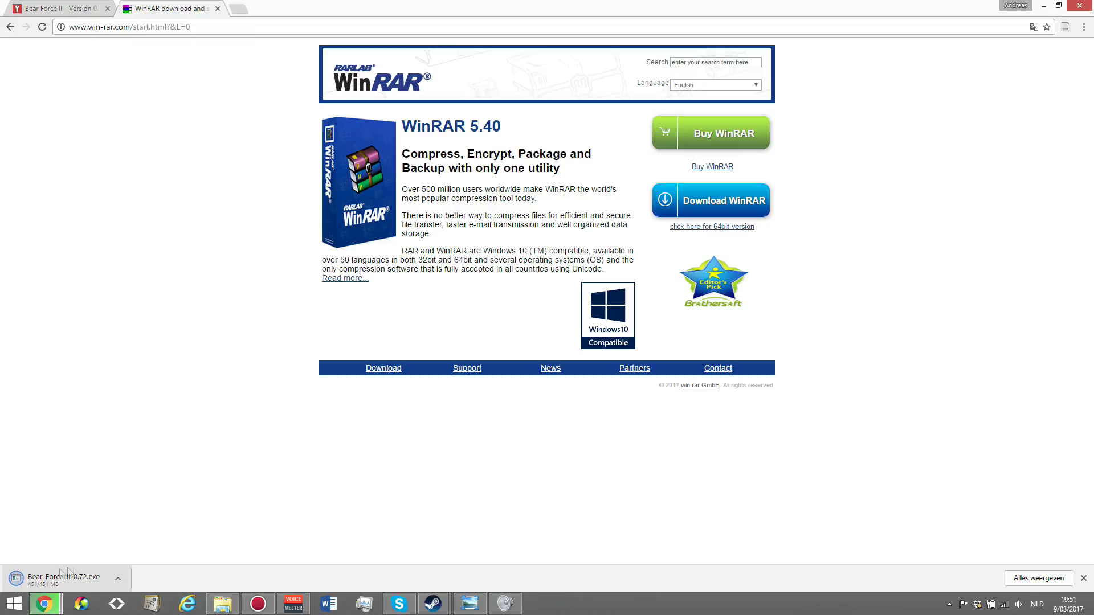
{"action": "left_click", "coordinate": [81, 9]}
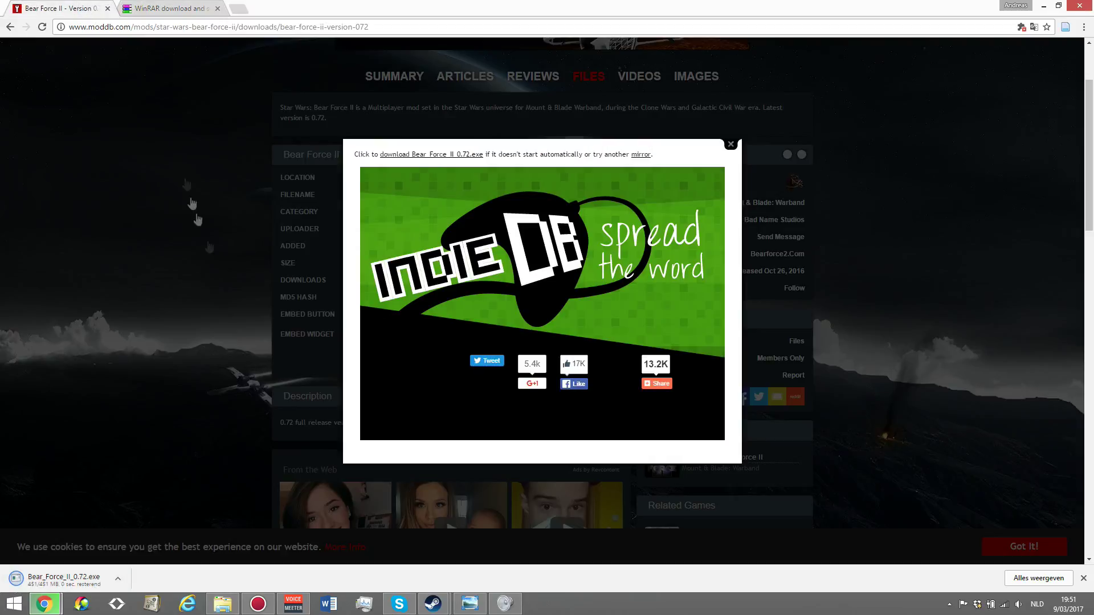
Step: Launch the downloaded Bear_Force_II_0.72.exe, dismiss the download popup and approve the UAC prompt
{"action": "left_click", "coordinate": [55, 583]}
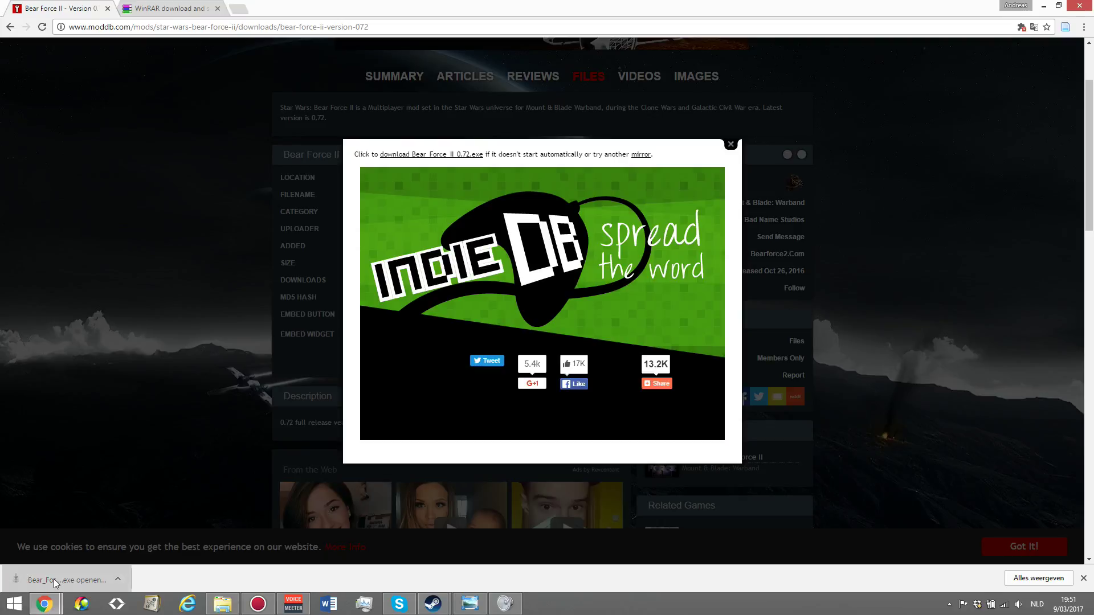
{"action": "mouse_move", "coordinate": [657, 383]}
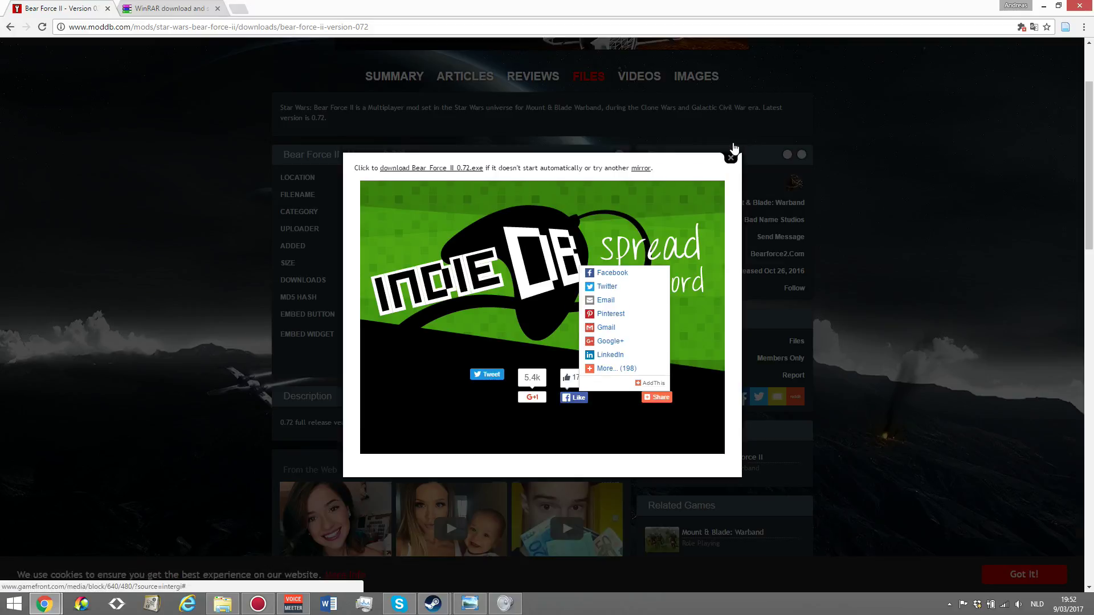
{"action": "left_click", "coordinate": [732, 159]}
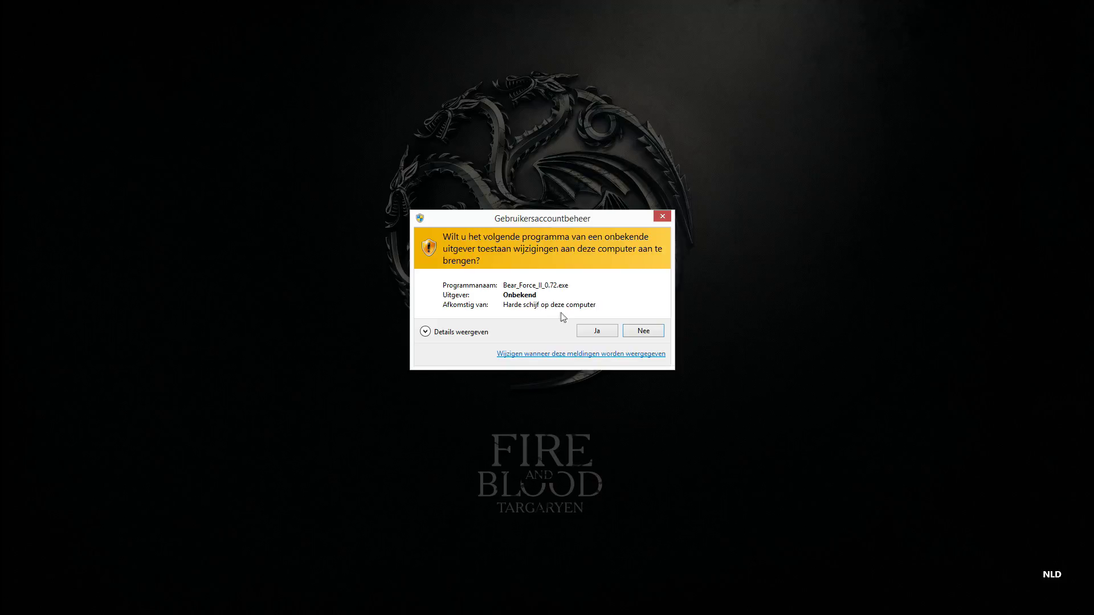
{"action": "left_click", "coordinate": [596, 333]}
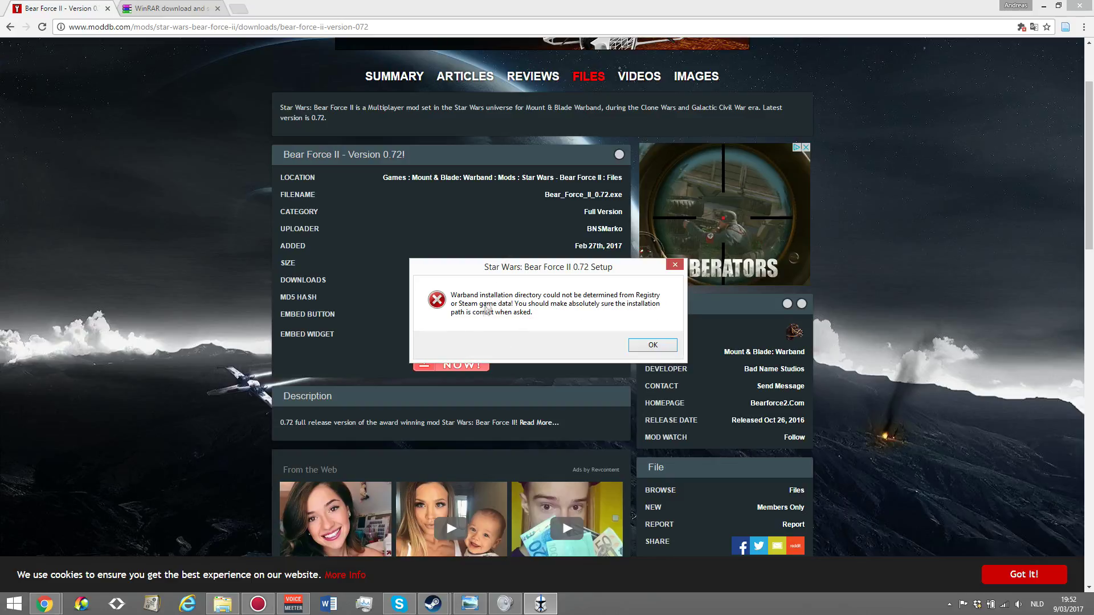
Step: Pass the directory warning, welcome and licence pages and install into the default Modules folder
{"action": "left_click", "coordinate": [635, 346]}
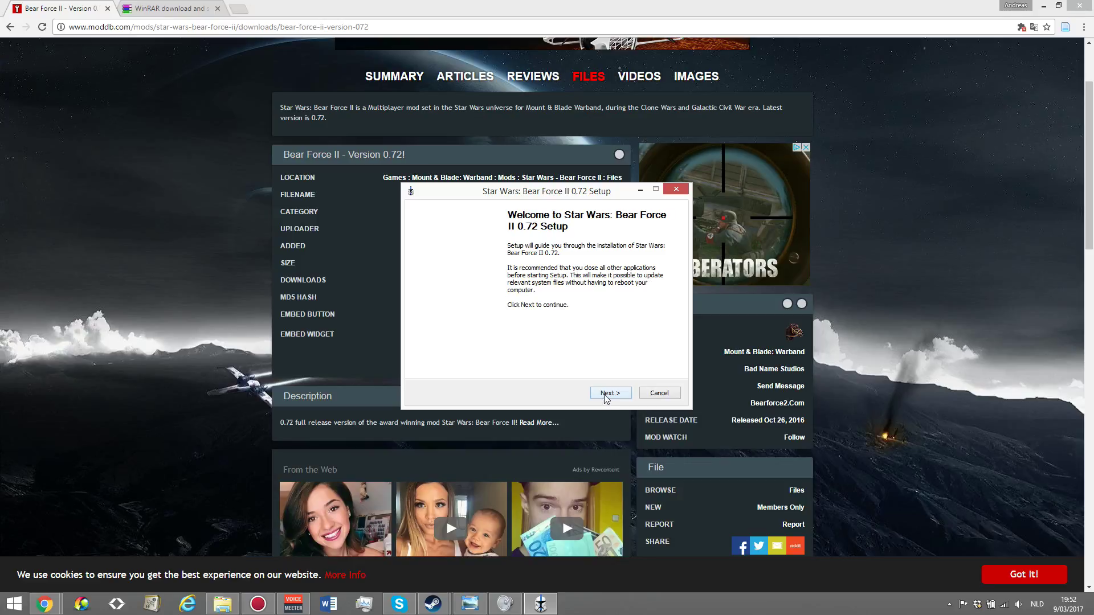
{"action": "left_click", "coordinate": [605, 395]}
{"action": "left_click", "coordinate": [605, 396]}
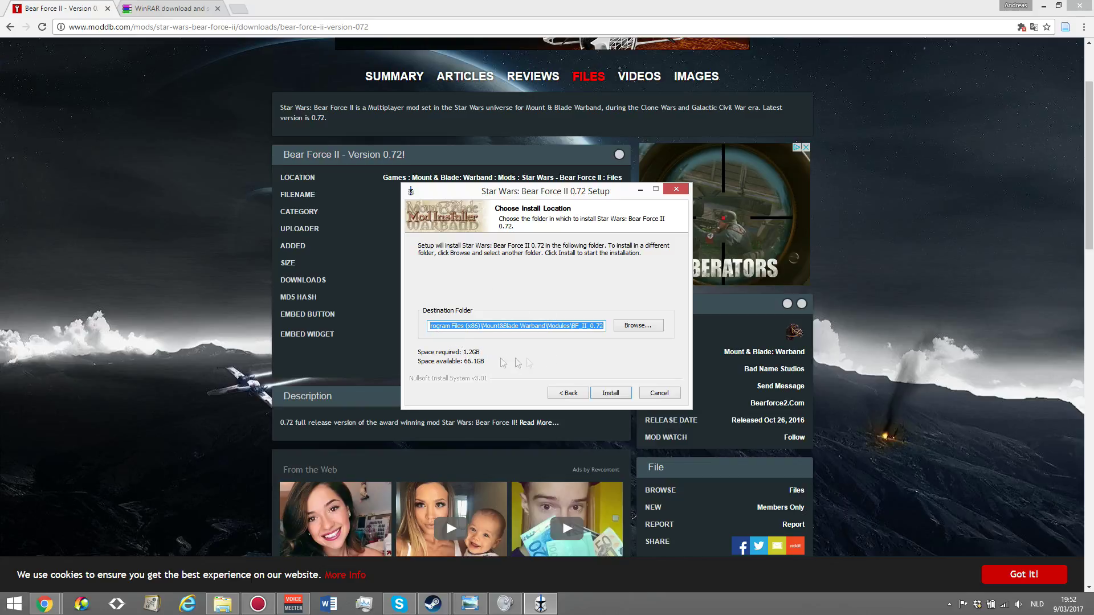
{"action": "left_click", "coordinate": [619, 394]}
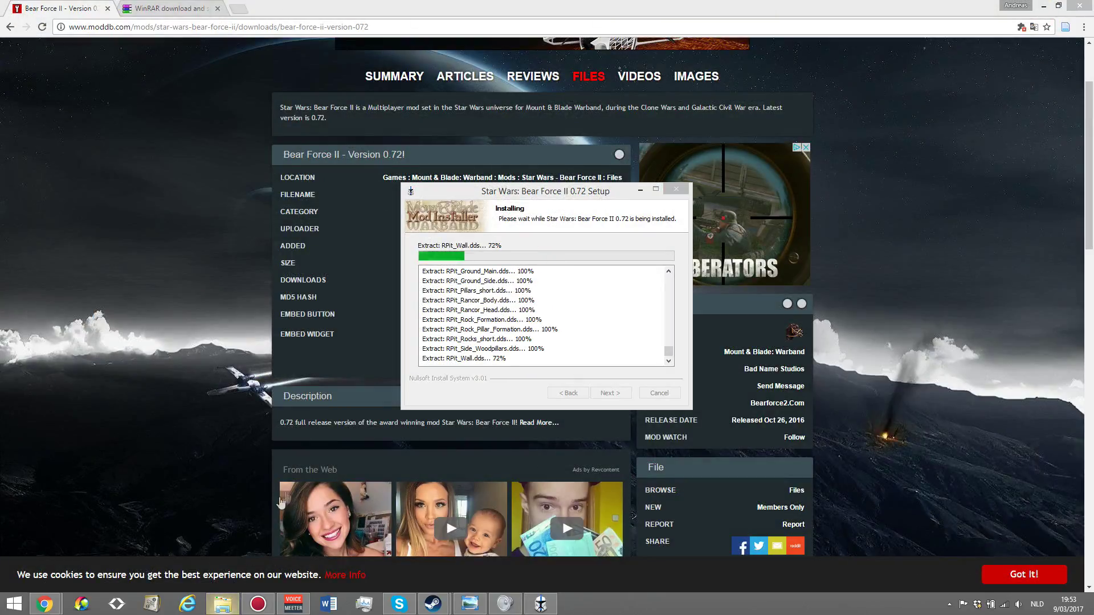
Step: Open a File Explorer window while the installer keeps extracting
{"action": "key", "text": "super+e"}
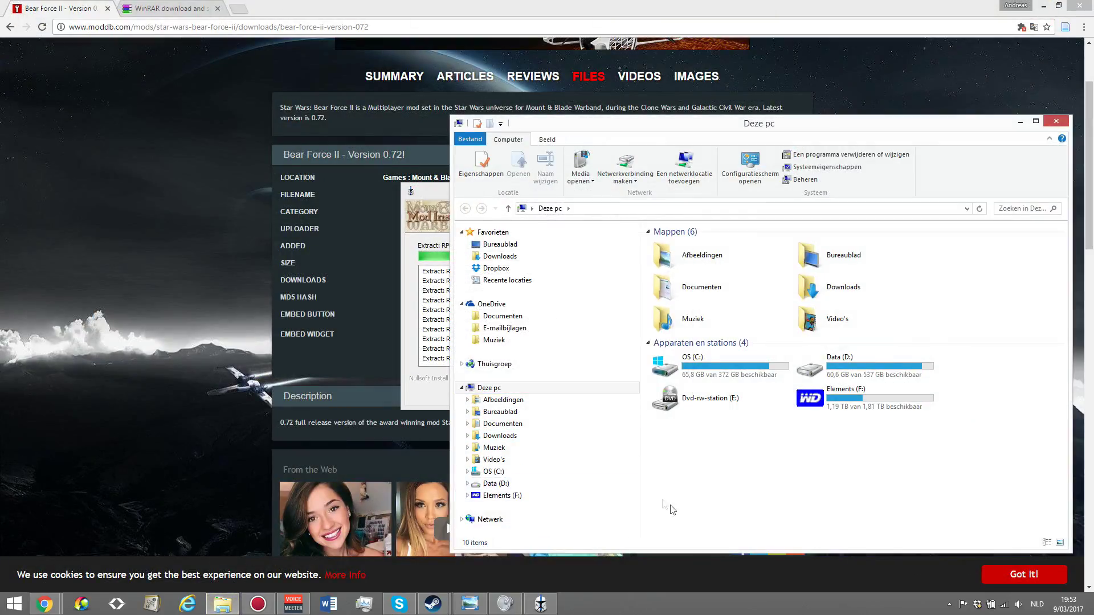
Step: Browse to D:\SteamLibrary\steamapps\common\MountBlade Warband\Modules in File Explorer
{"action": "left_click", "coordinate": [531, 488]}
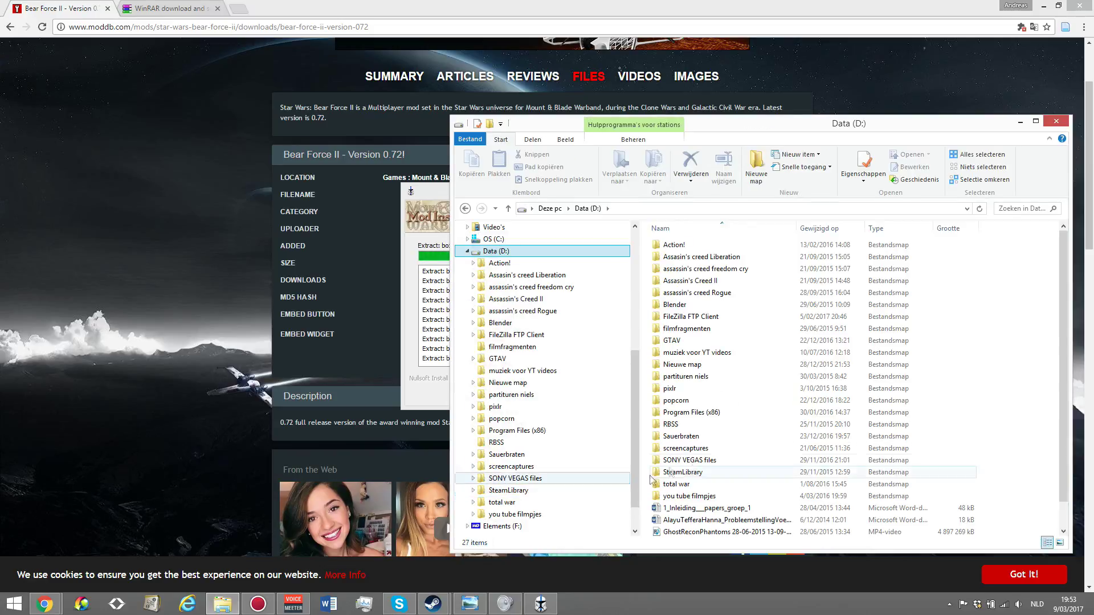
{"action": "left_click", "coordinate": [770, 331]}
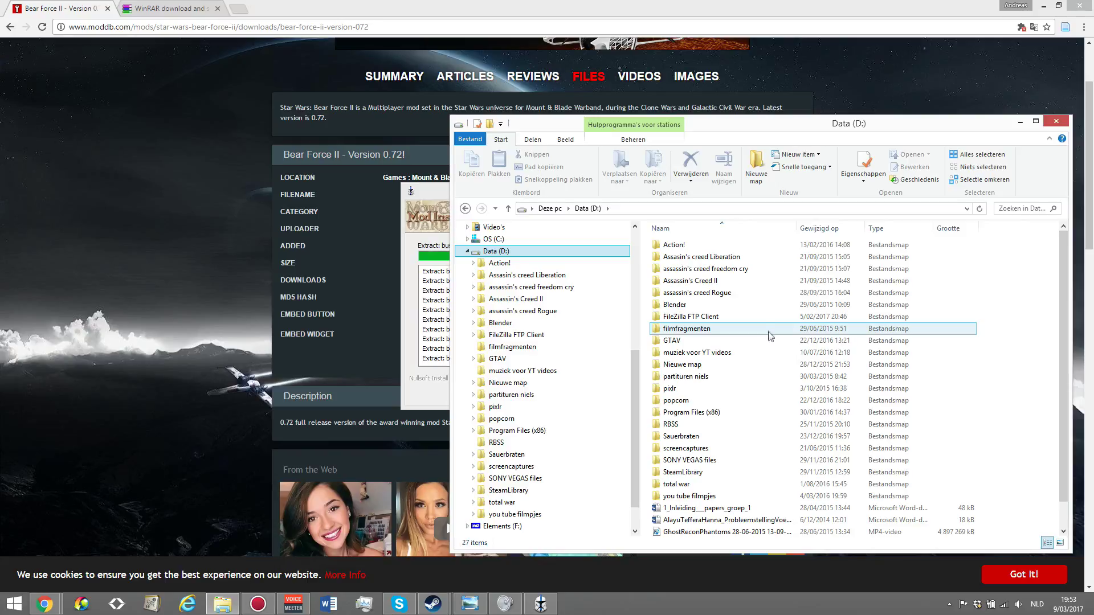
{"action": "left_click", "coordinate": [694, 477]}
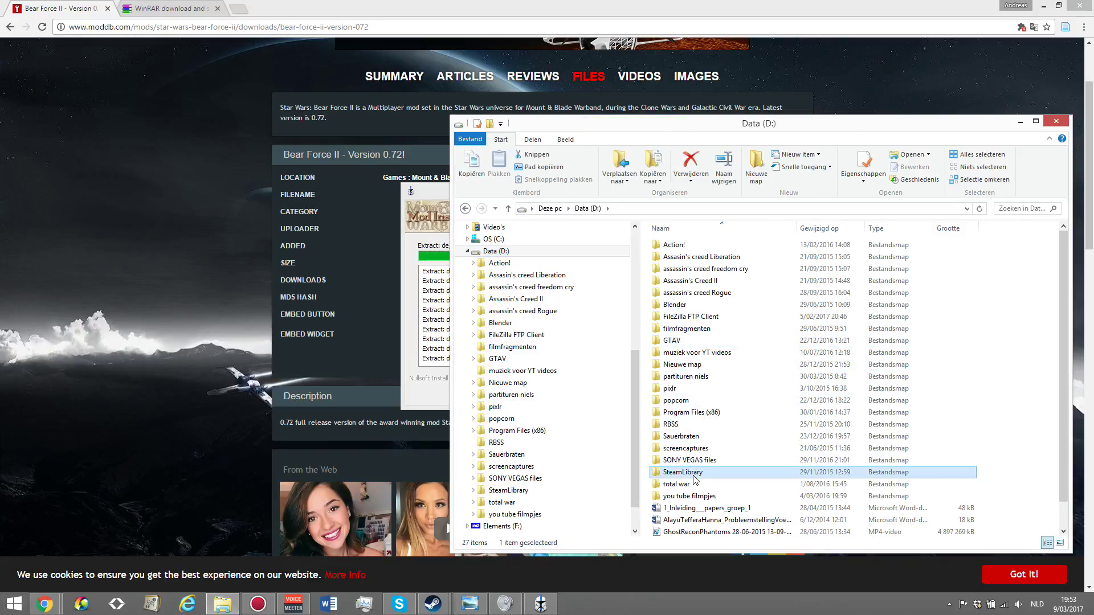
{"action": "double_click", "coordinate": [694, 475]}
{"action": "double_click", "coordinate": [703, 247]}
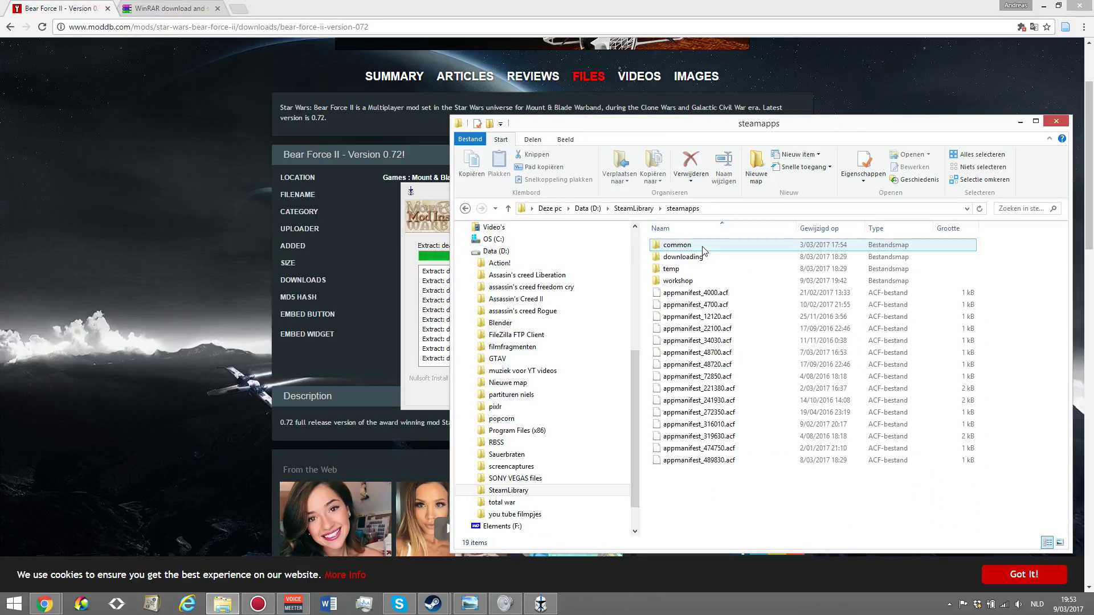
{"action": "double_click", "coordinate": [702, 246]}
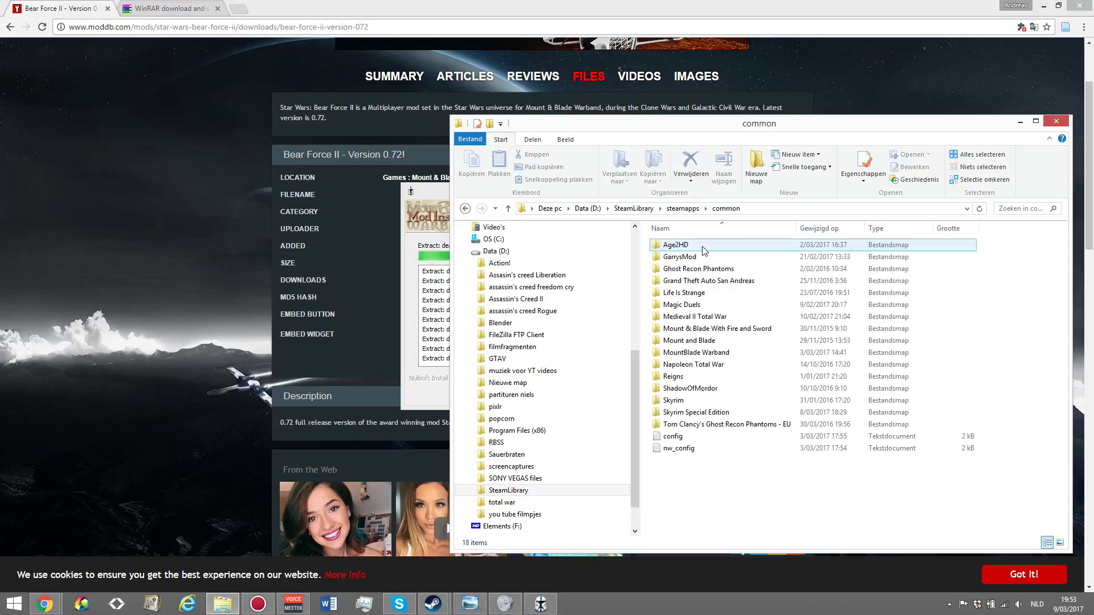
{"action": "double_click", "coordinate": [706, 359]}
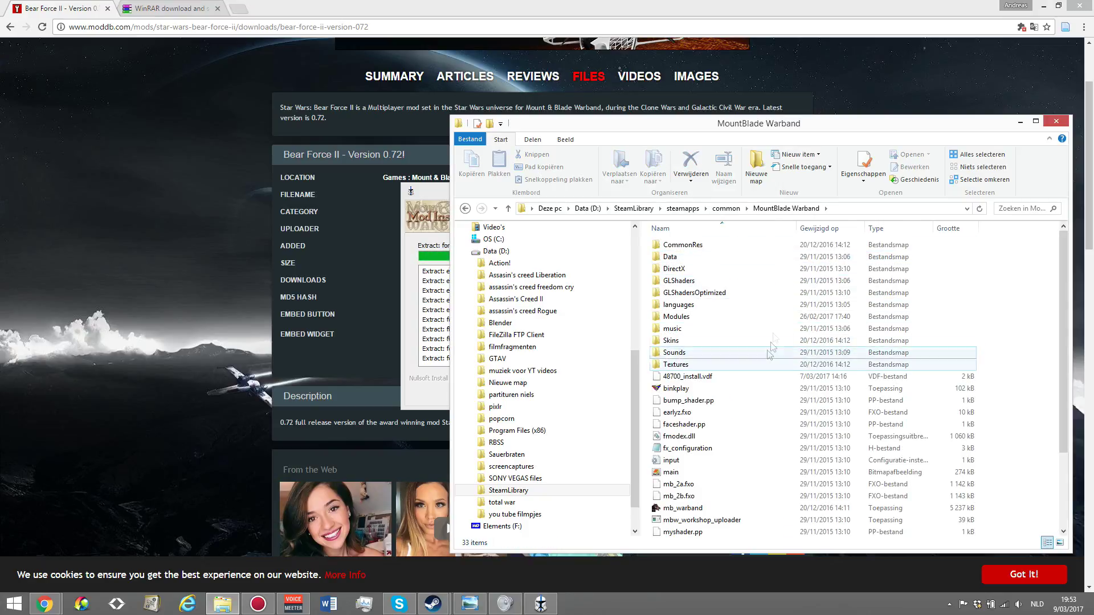
{"action": "double_click", "coordinate": [699, 316]}
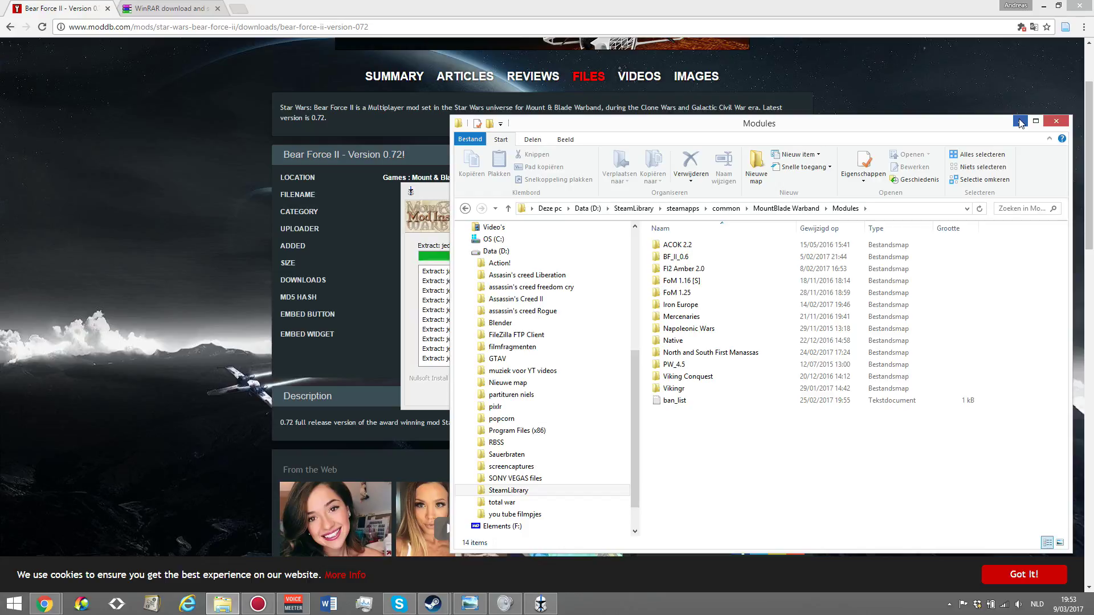
{"action": "right_click", "coordinate": [223, 605]}
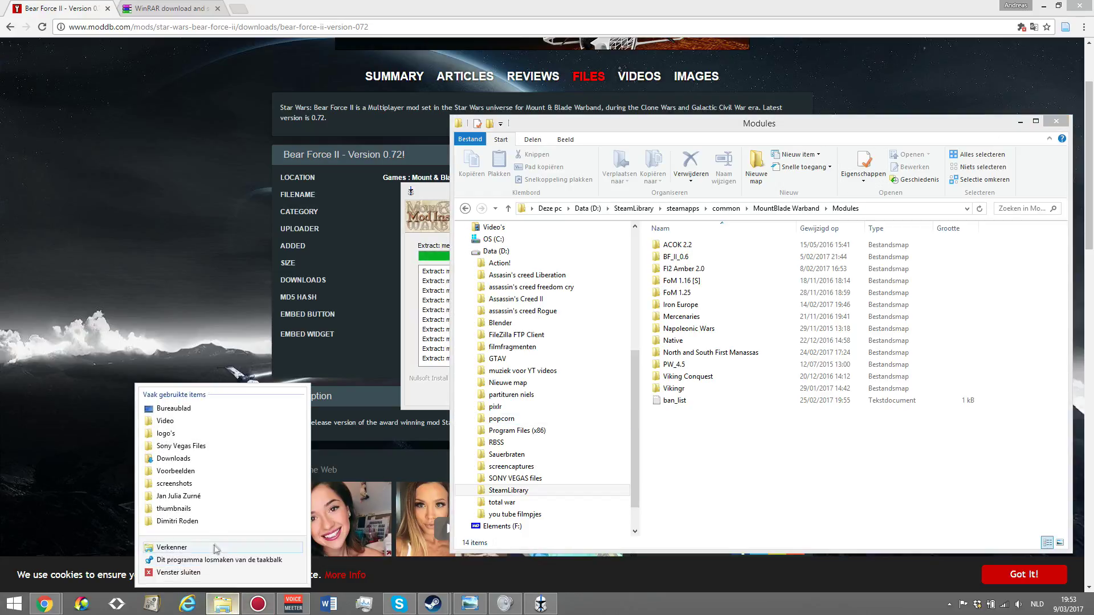
Step: In a second Explorer window, browse to C:\Program Files (x86)\Mount&Blade Warband\Modules and locate BF_II_0.72
{"action": "left_click", "coordinate": [315, 381]}
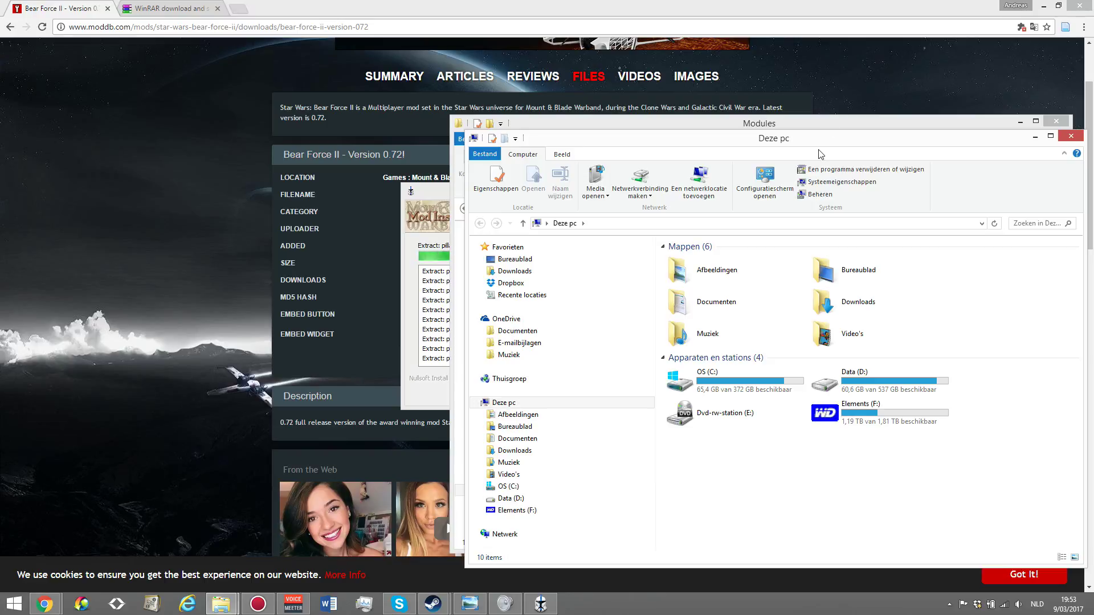
{"action": "left_click_drag", "start_coordinate": [824, 139], "coordinate": [561, 115]}
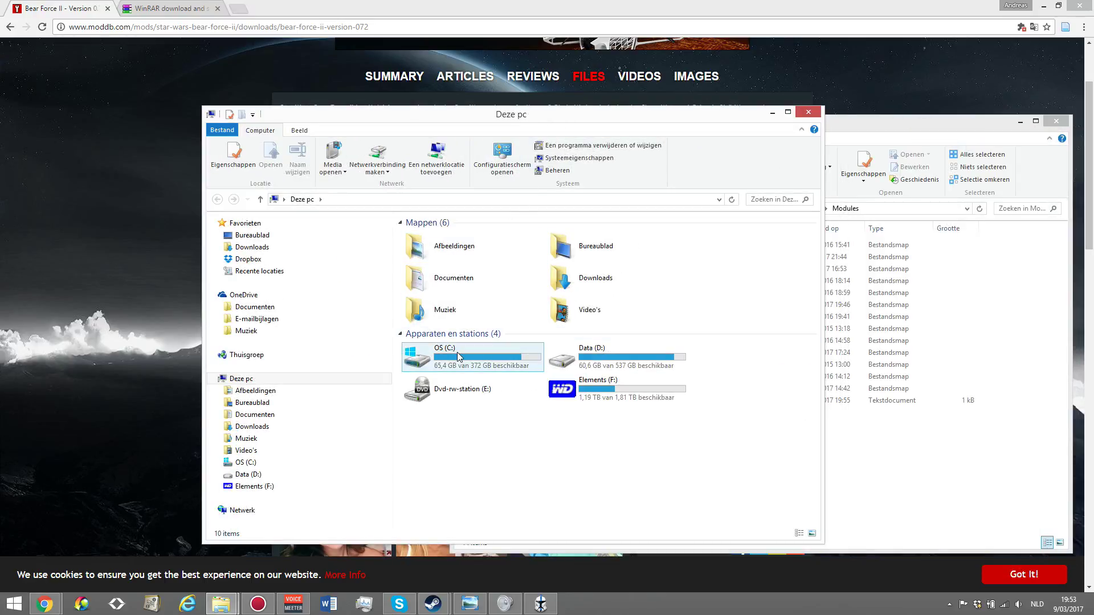
{"action": "double_click", "coordinate": [458, 357]}
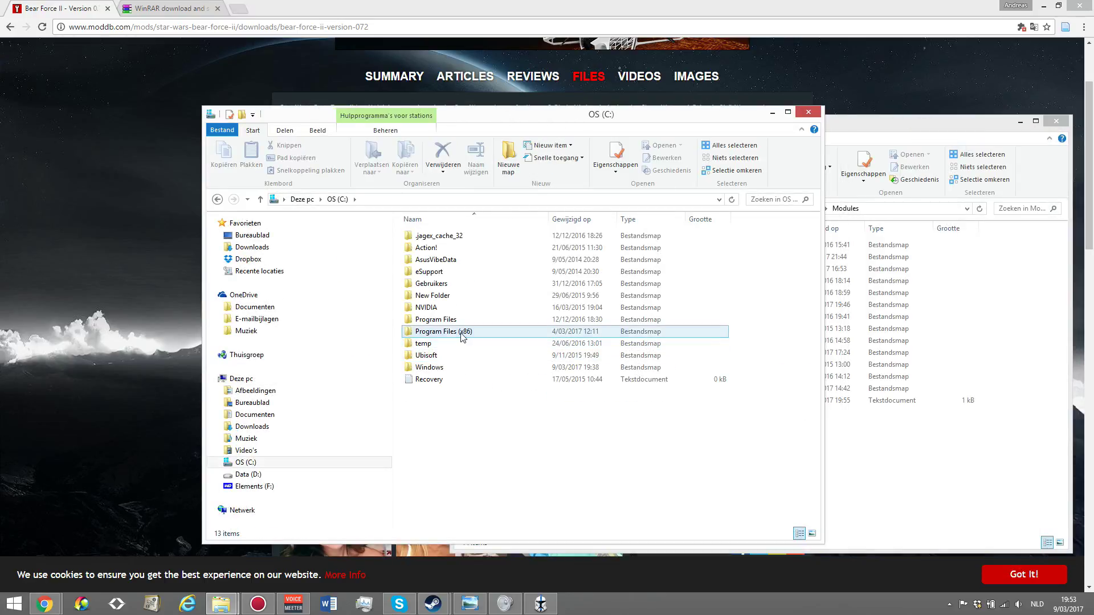
{"action": "double_click", "coordinate": [461, 337]}
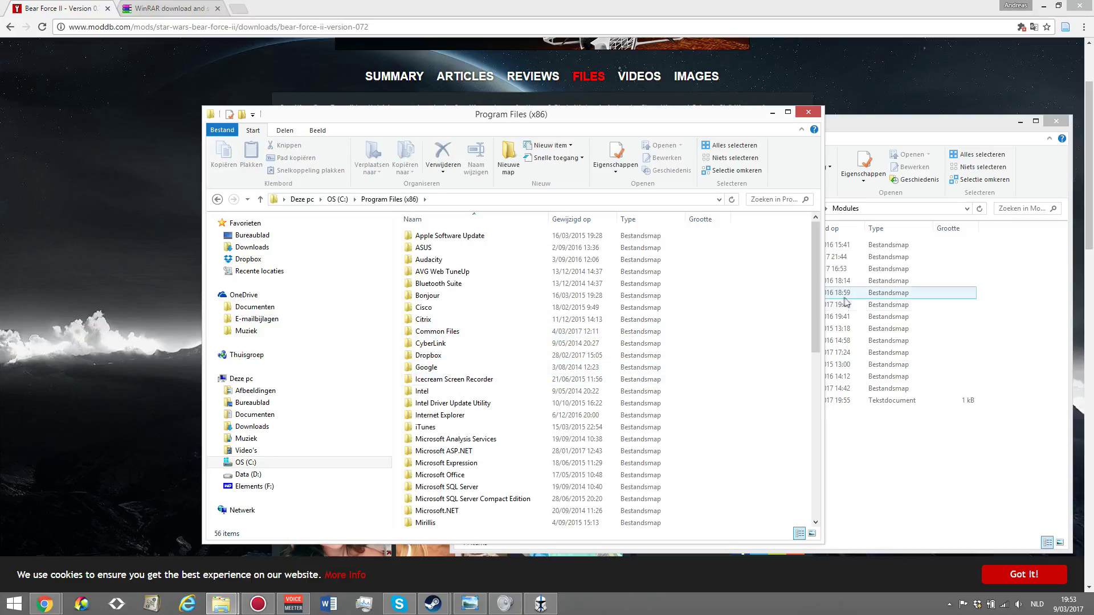
{"action": "mouse_move", "coordinate": [941, 123]}
{"action": "left_mouse_down"}
{"action": "mouse_move", "coordinate": [967, 167]}
{"action": "mouse_move", "coordinate": [1093, 167]}
{"action": "left_mouse_up"}
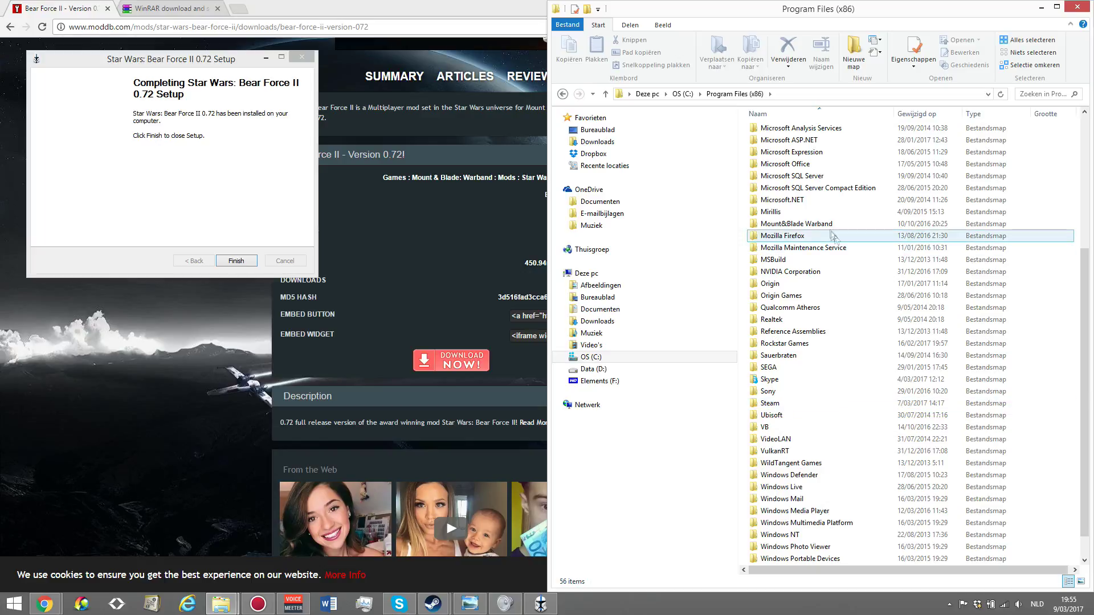
{"action": "double_click", "coordinate": [825, 224]}
{"action": "double_click", "coordinate": [805, 130]}
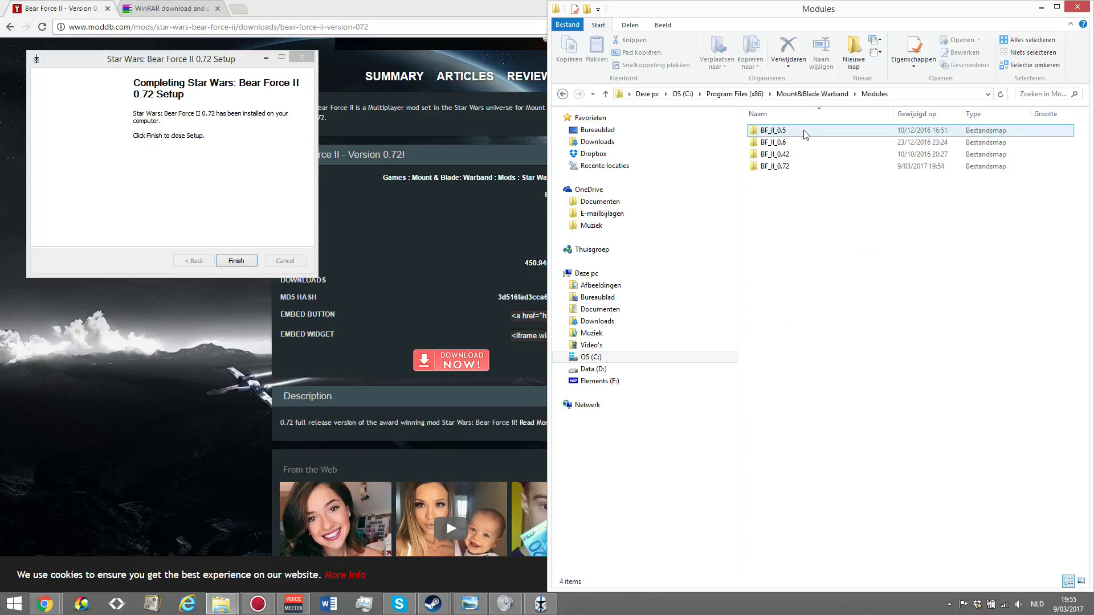
{"action": "left_click", "coordinate": [794, 169]}
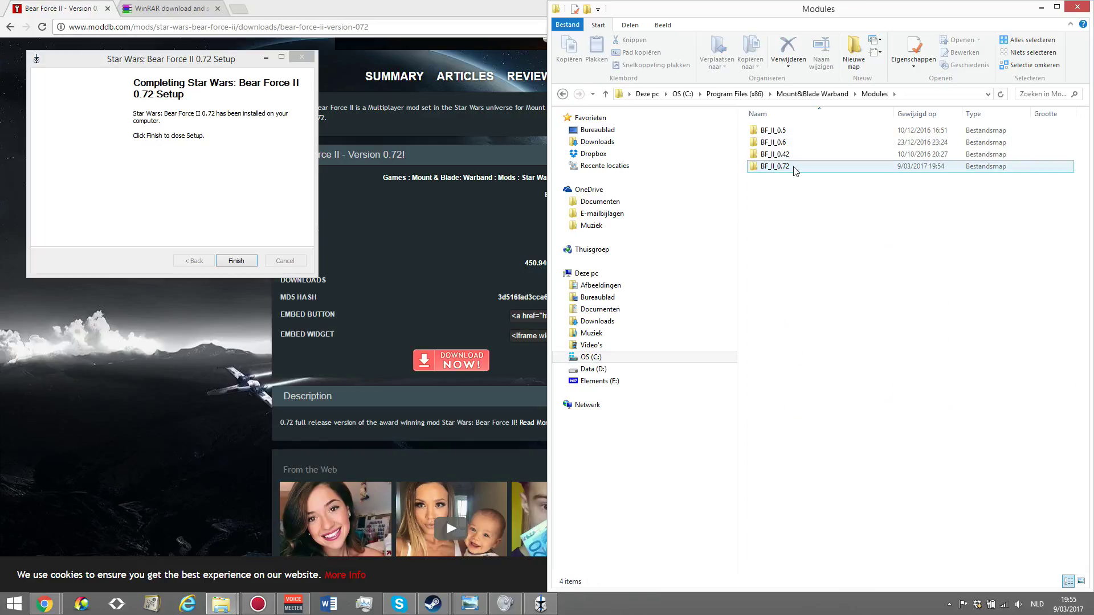
Step: Reopen that Modules folder and arrange the window beside the Steam Modules window
{"action": "left_click", "coordinate": [740, 94]}
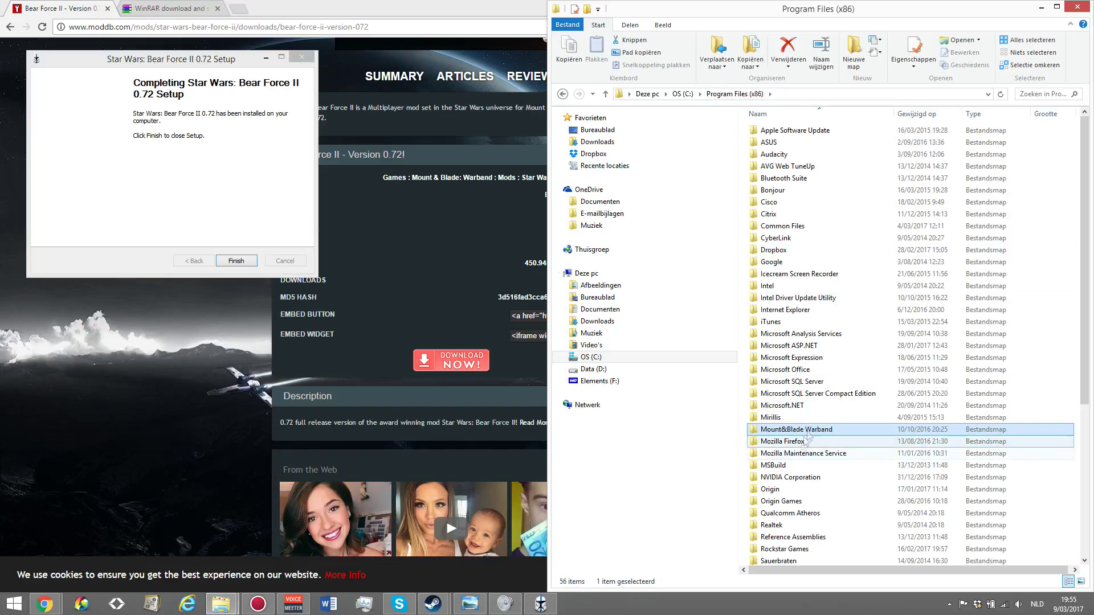
{"action": "double_click", "coordinate": [795, 429]}
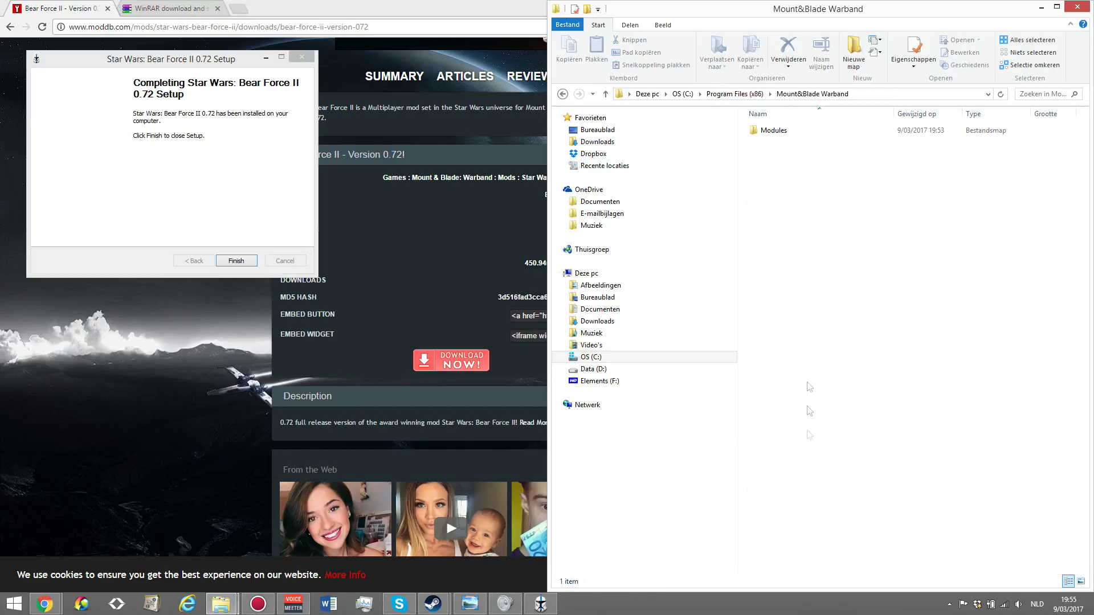
{"action": "double_click", "coordinate": [793, 137]}
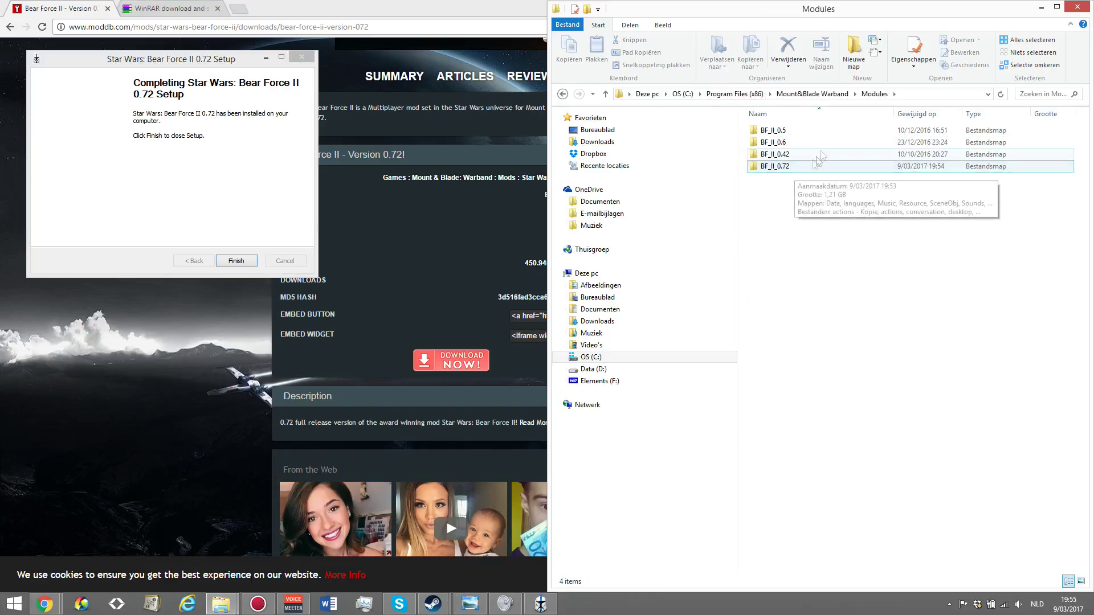
{"action": "mouse_move", "coordinate": [856, 14]}
{"action": "left_mouse_down"}
{"action": "mouse_move", "coordinate": [411, 97]}
{"action": "mouse_move", "coordinate": [2, 100]}
{"action": "left_mouse_up"}
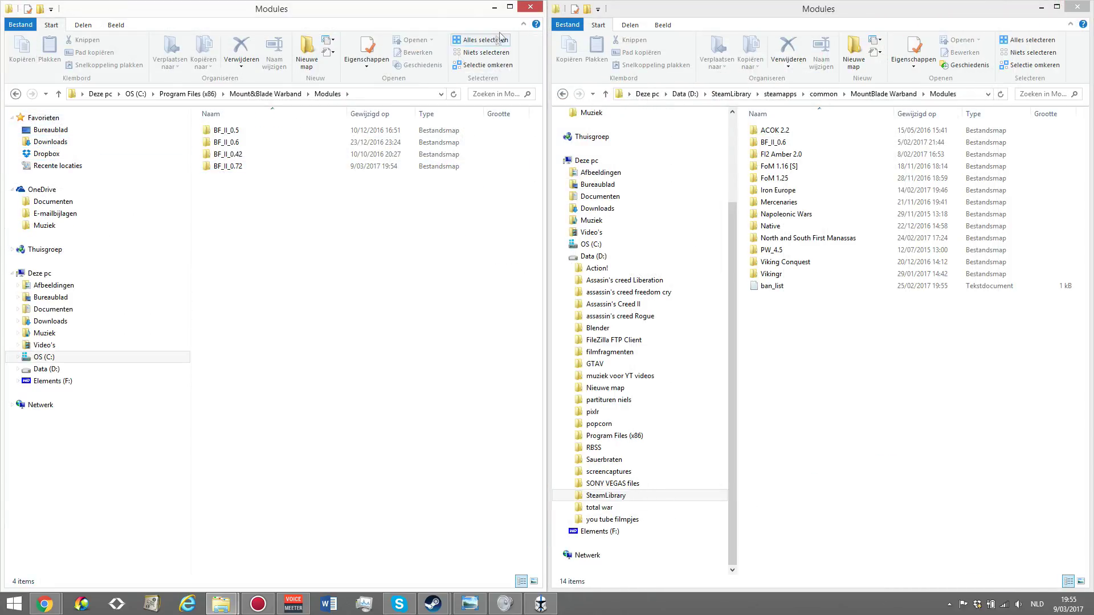
Step: Finish the installer and copy BF_II_0.72 into the Steam library's Warband Modules folder
{"action": "double_click", "coordinate": [405, 9]}
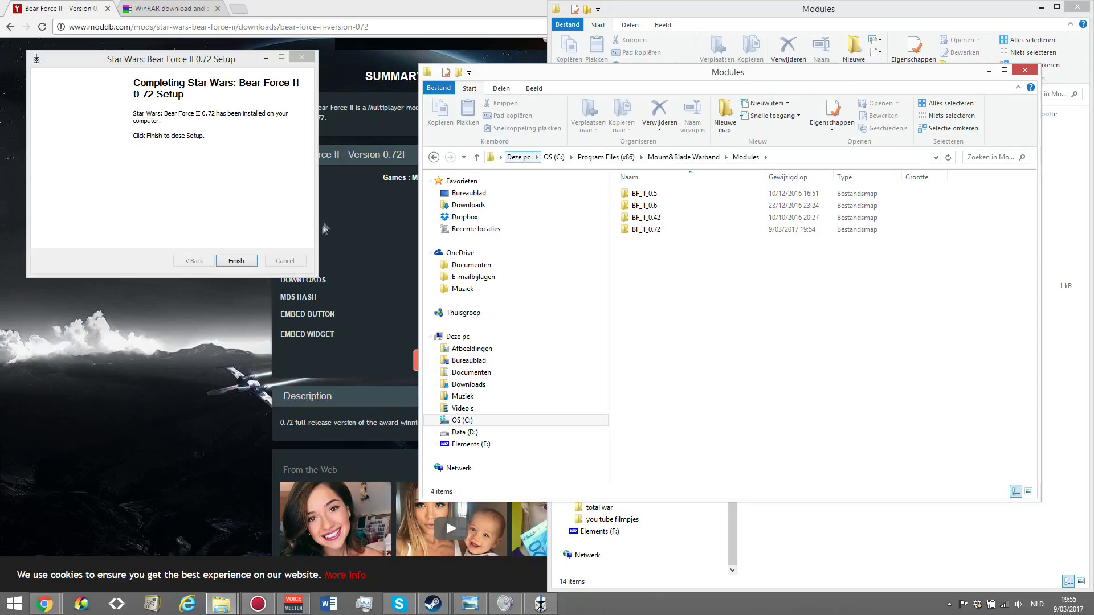
{"action": "left_click", "coordinate": [238, 259]}
{"action": "left_click_drag", "start_coordinate": [809, 76], "coordinate": [2, 85]}
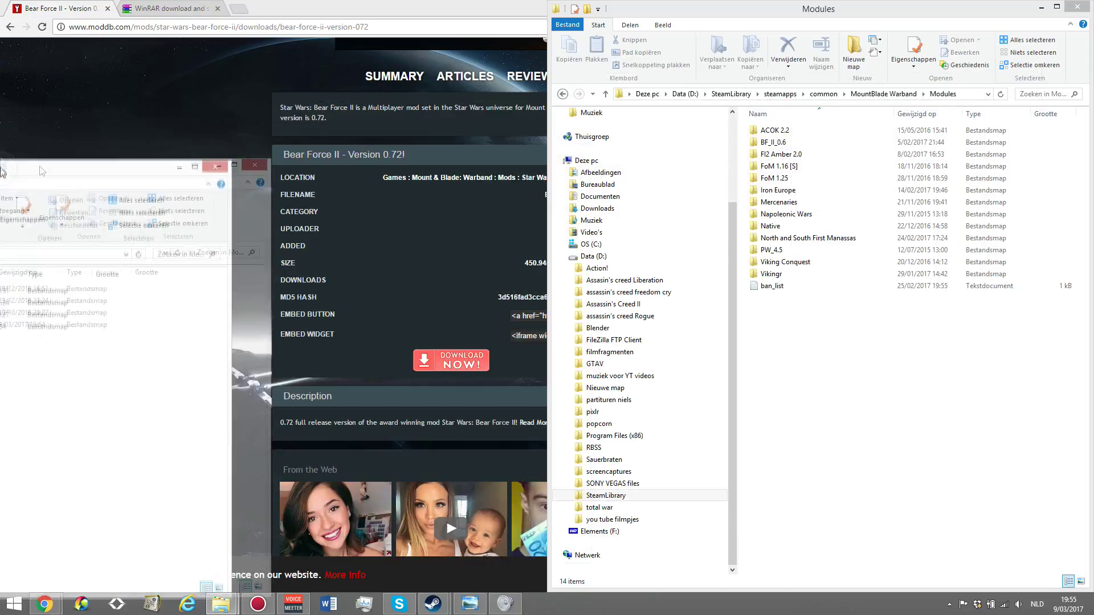
{"action": "left_click", "coordinate": [236, 169]}
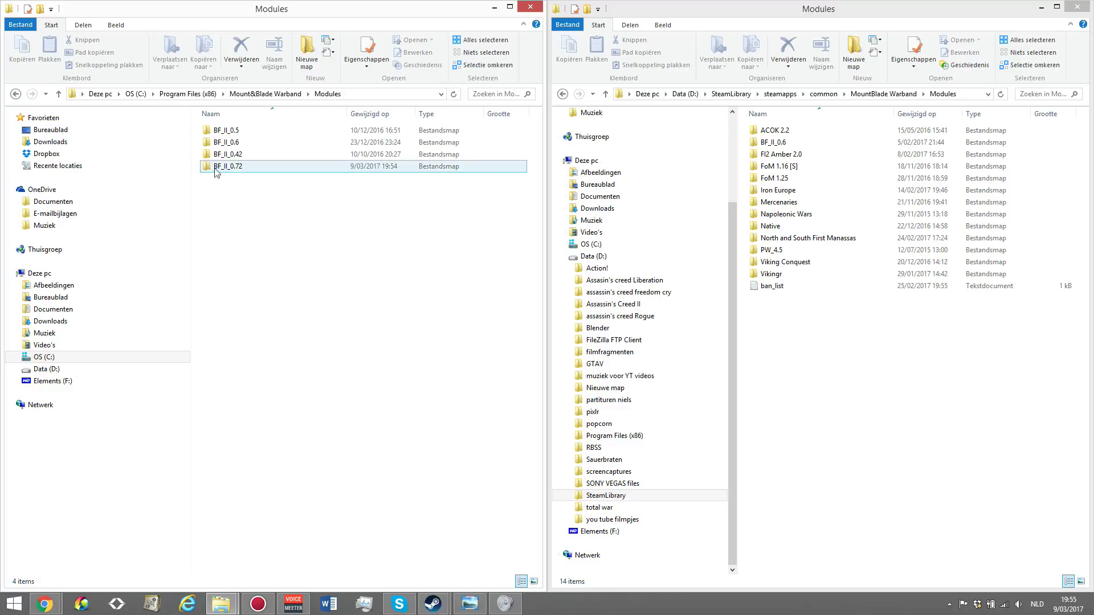
{"action": "left_click_drag", "start_coordinate": [228, 174], "coordinate": [873, 353]}
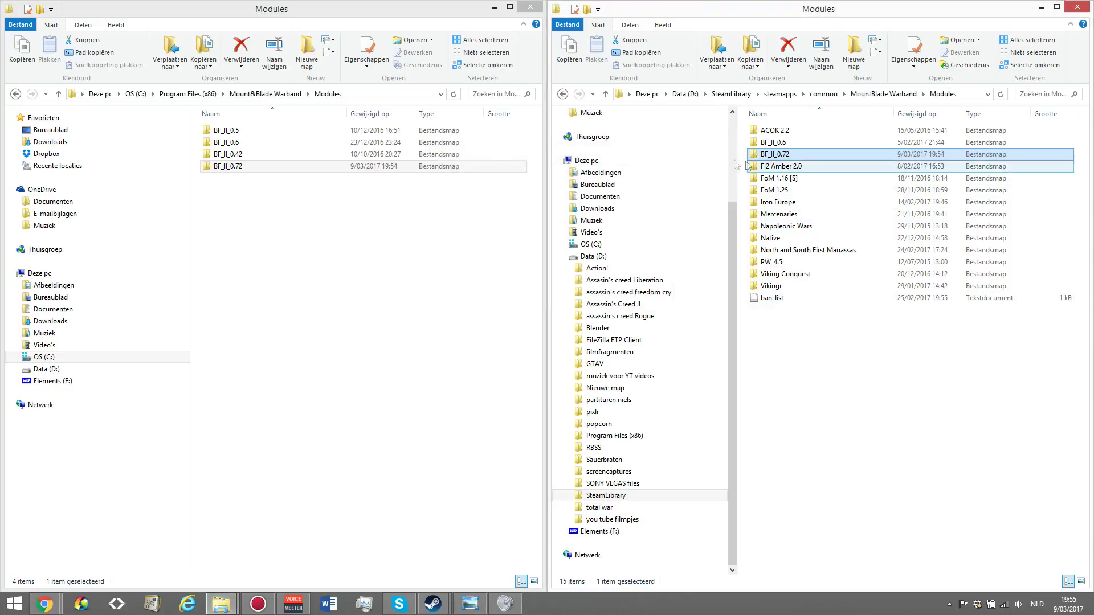
Step: Bring up Steam's Library on the Mount & Blade: Warband page, briefly rechecking the Modules folder
{"action": "left_click", "coordinate": [367, 547]}
{"action": "mouse_move", "coordinate": [123, 30]}
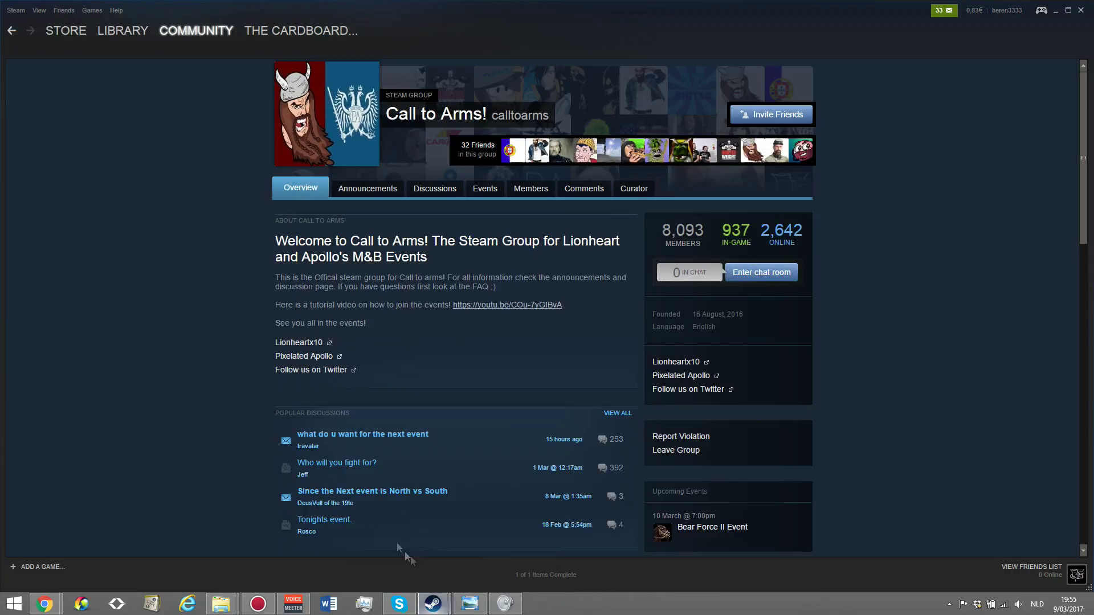
{"action": "left_click", "coordinate": [111, 43]}
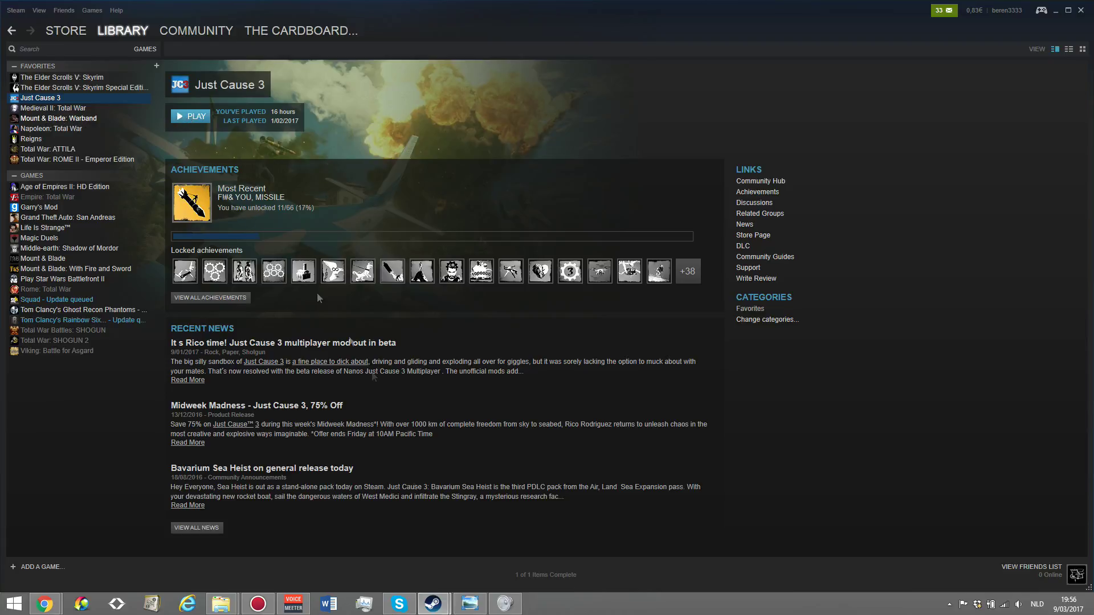
{"action": "left_click", "coordinate": [395, 590]}
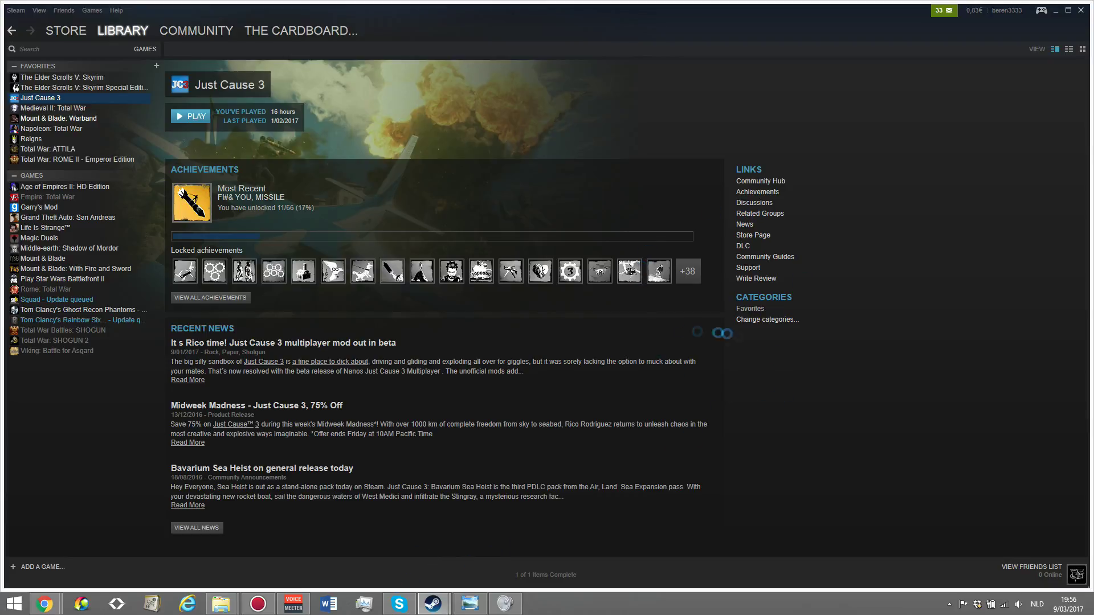
{"action": "key", "text": "Down"}
{"action": "key", "text": "Down"}
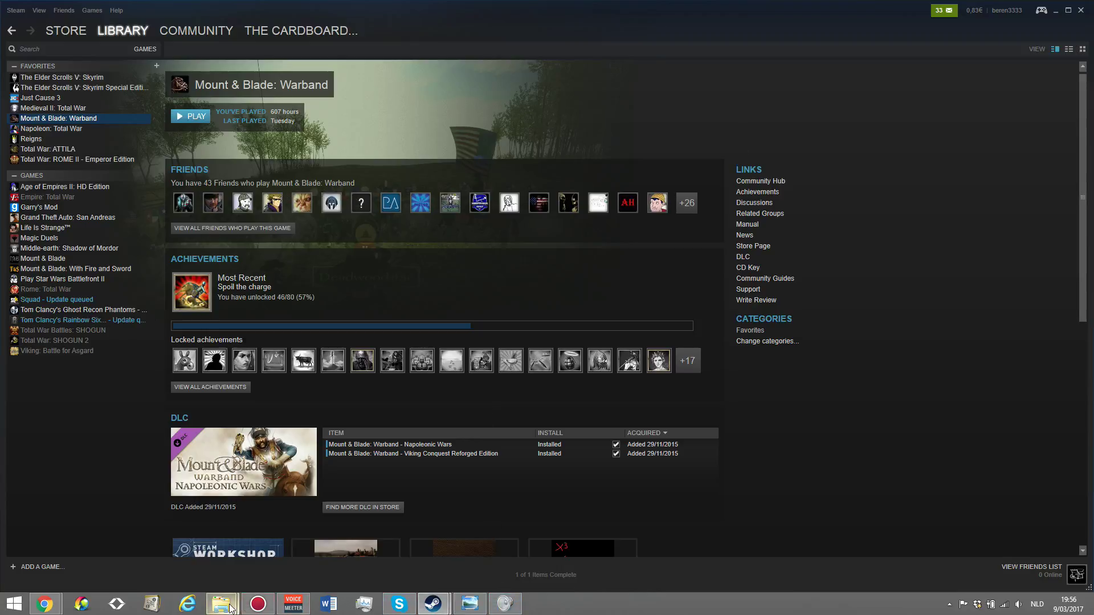
{"action": "mouse_move", "coordinate": [221, 604]}
{"action": "left_click", "coordinate": [314, 542]}
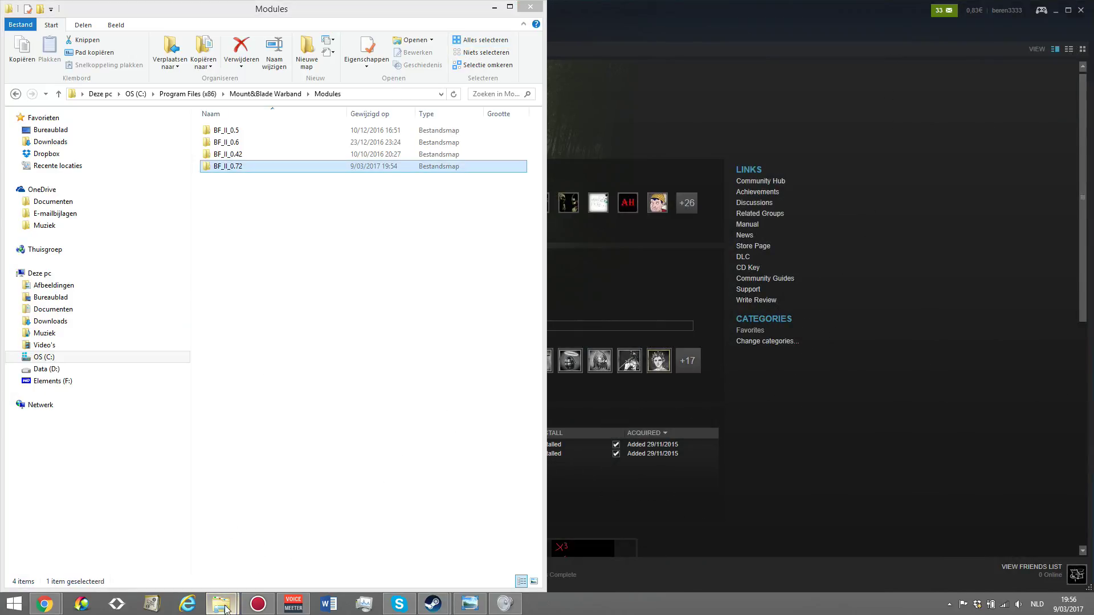
{"action": "left_click", "coordinate": [872, 497]}
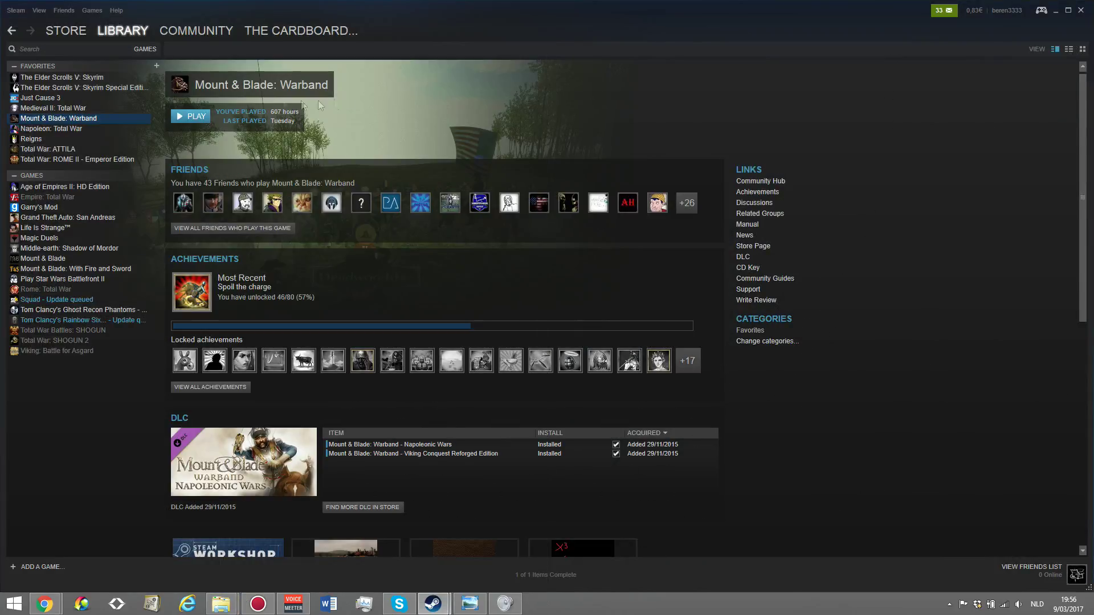
Step: Launch Warband, set BF_II_0.72 as the current module and start the game
{"action": "left_click", "coordinate": [189, 116]}
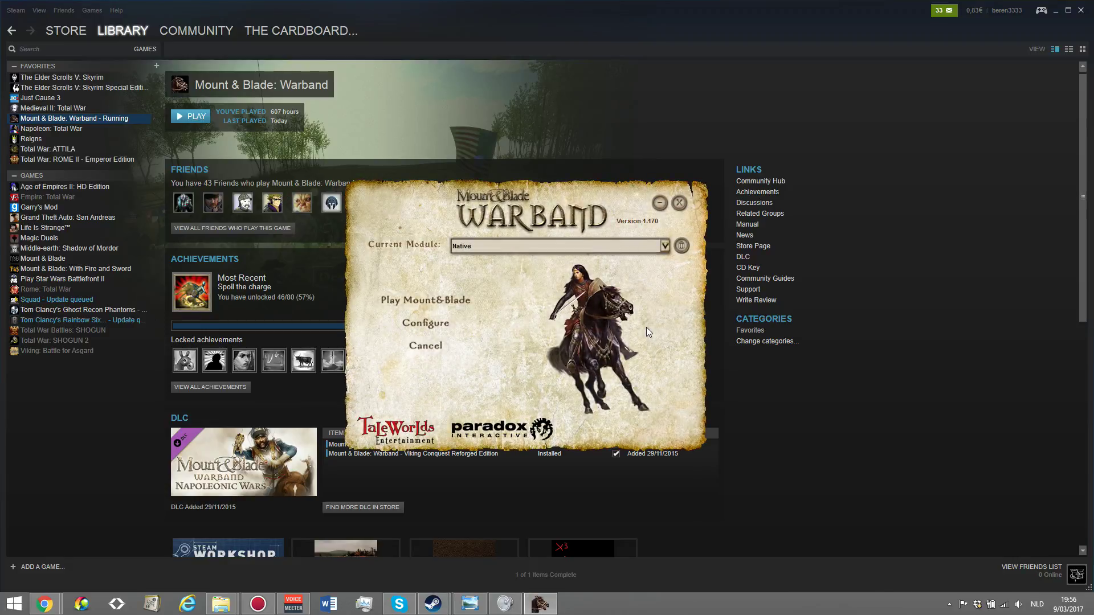
{"action": "left_click", "coordinate": [655, 249]}
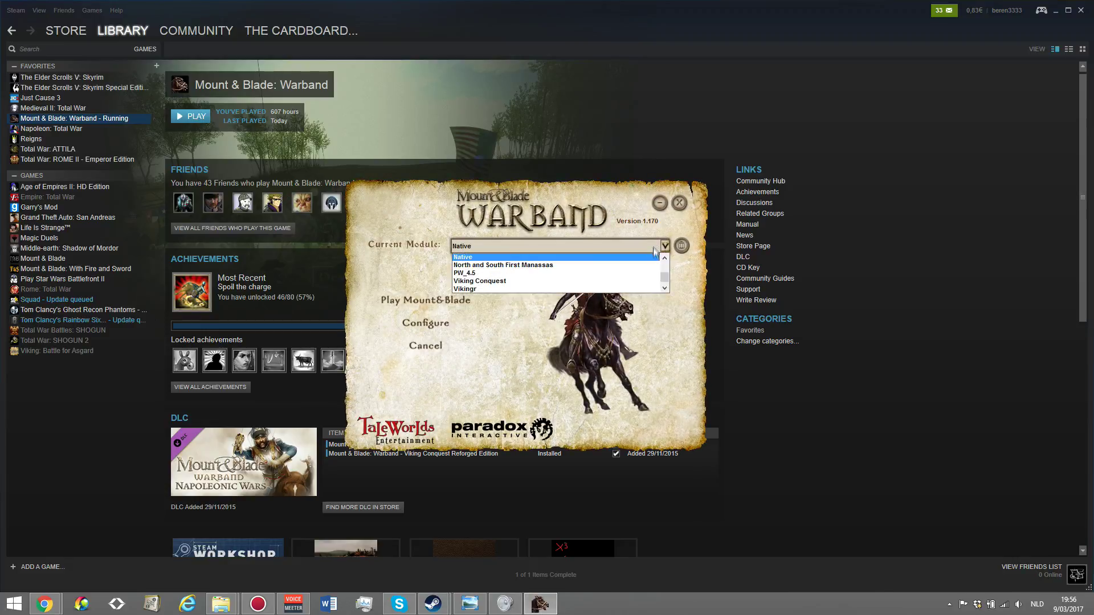
{"action": "scroll", "coordinate": [640, 269], "scroll_direction": "up", "scroll_amount": 5}
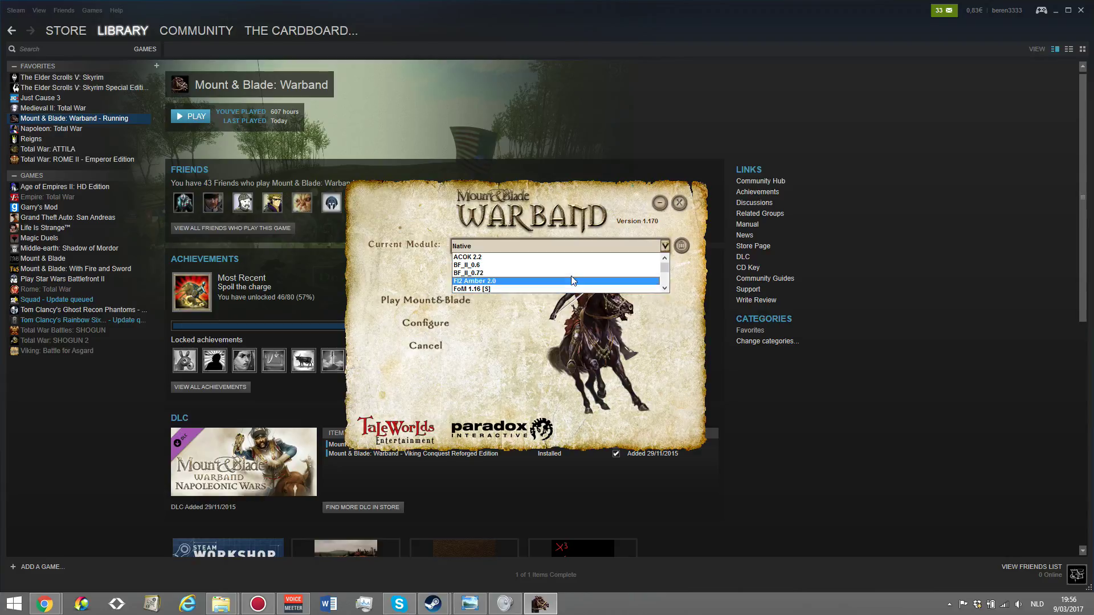
{"action": "left_click", "coordinate": [473, 274]}
{"action": "left_click", "coordinate": [443, 303]}
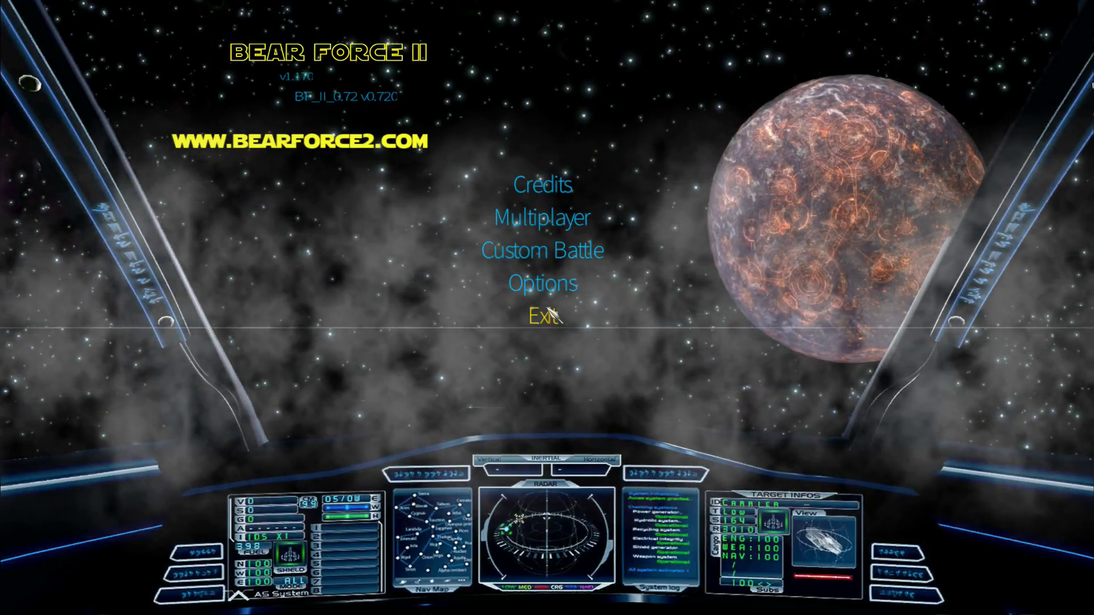
Step: Enter the Multiplayer section from the Bear Force II main menu
{"action": "left_click", "coordinate": [566, 219]}
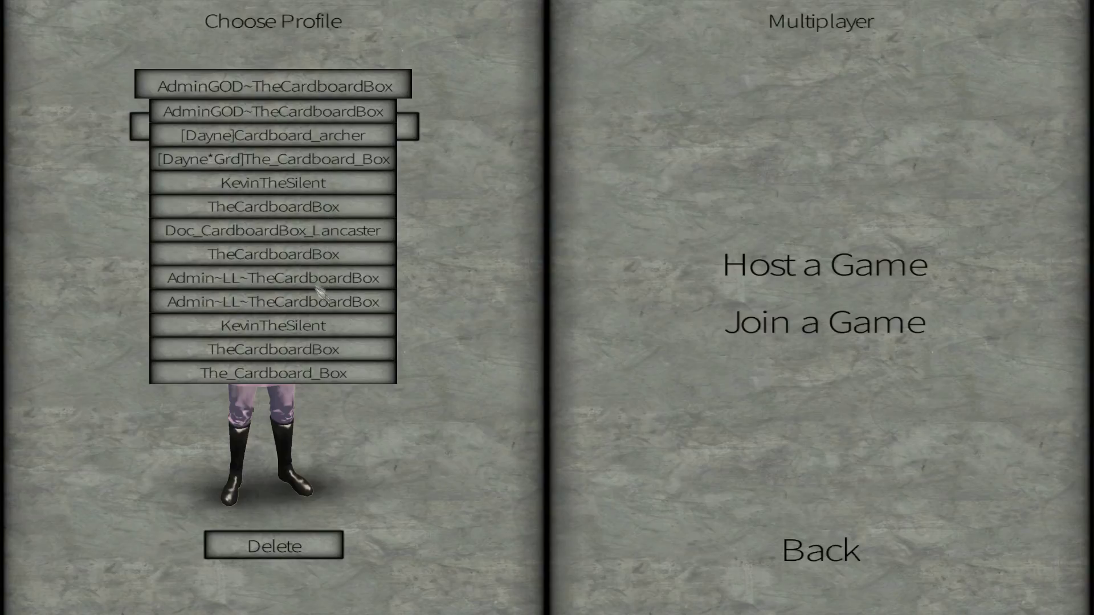
Step: Keep the Admin~LL~TheCardboardBox profile and go to Join a Game
{"action": "left_click", "coordinate": [316, 285]}
{"action": "left_click", "coordinate": [348, 92]}
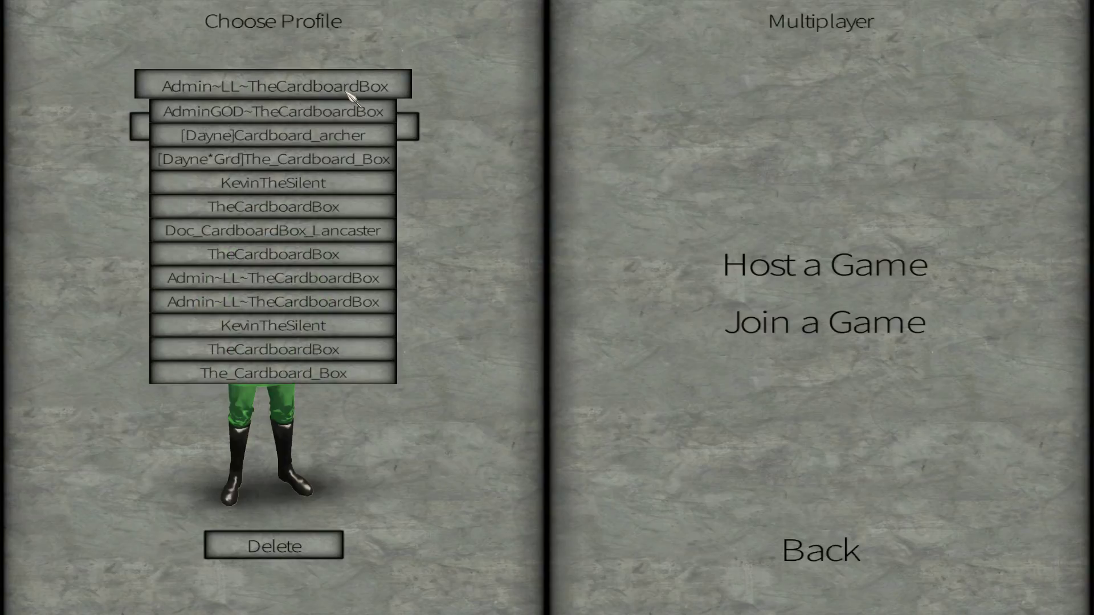
{"action": "left_click", "coordinate": [521, 326]}
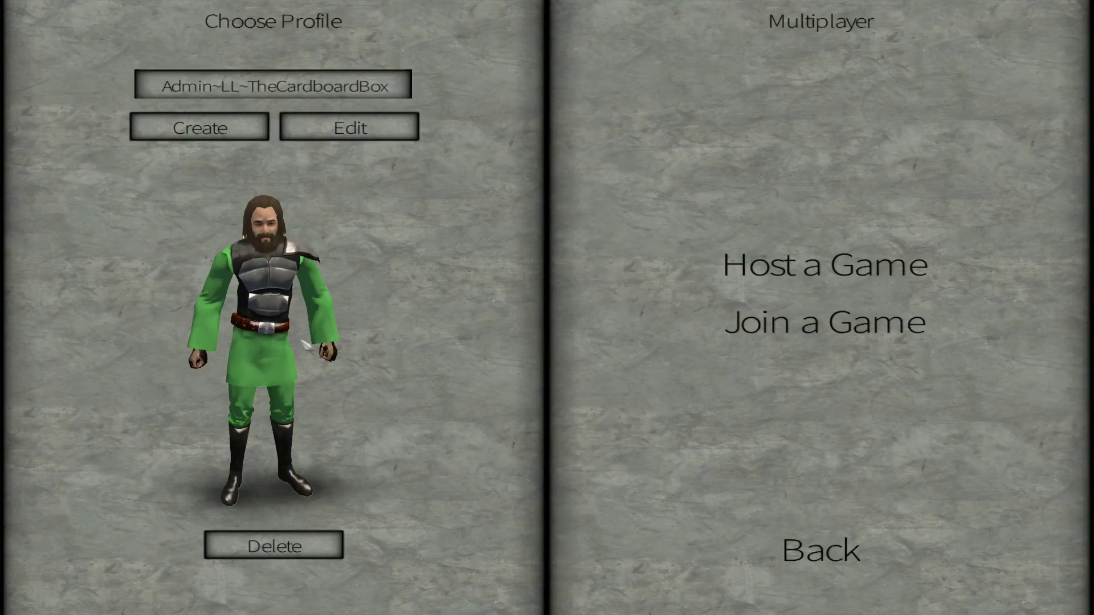
{"action": "left_click", "coordinate": [849, 333]}
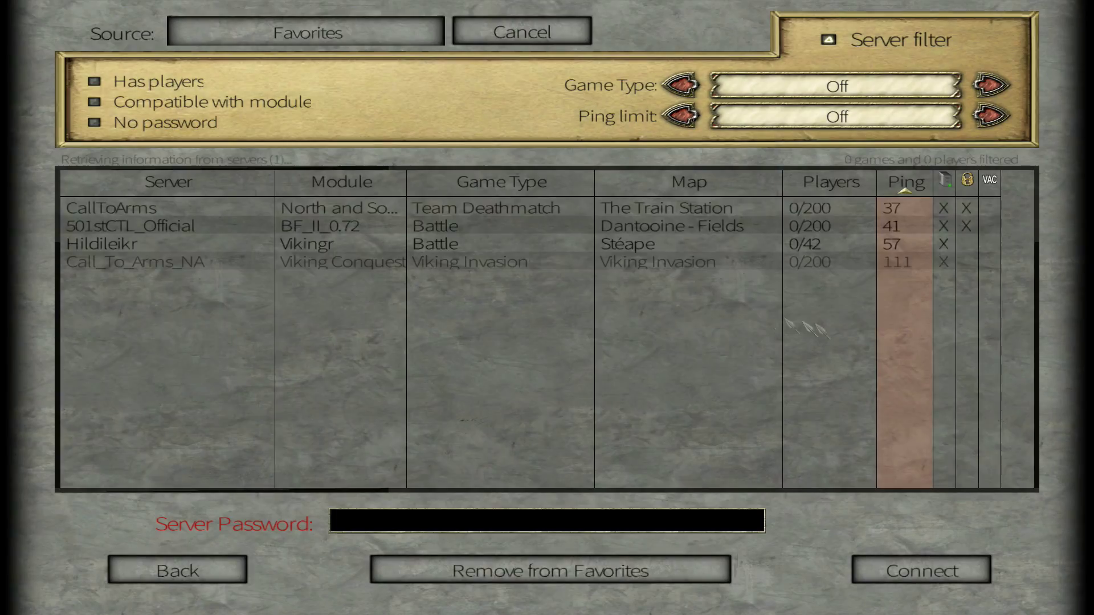
Step: Set the server source to Internet and filter to servers compatible with the module
{"action": "left_click", "coordinate": [174, 213]}
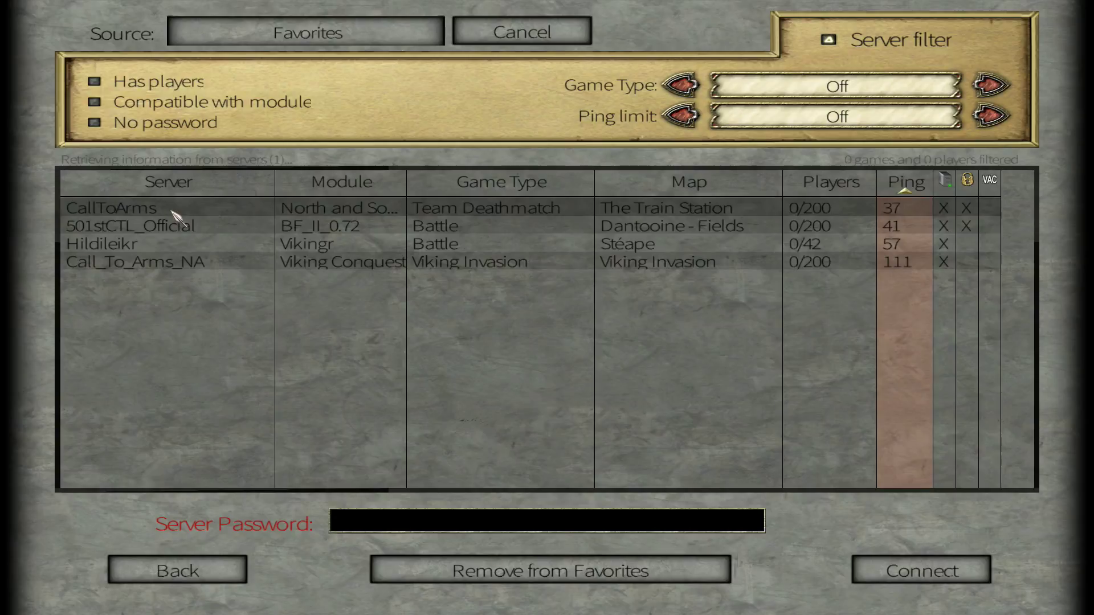
{"action": "left_click", "coordinate": [213, 243]}
{"action": "left_click", "coordinate": [216, 229]}
{"action": "left_click", "coordinate": [295, 38]}
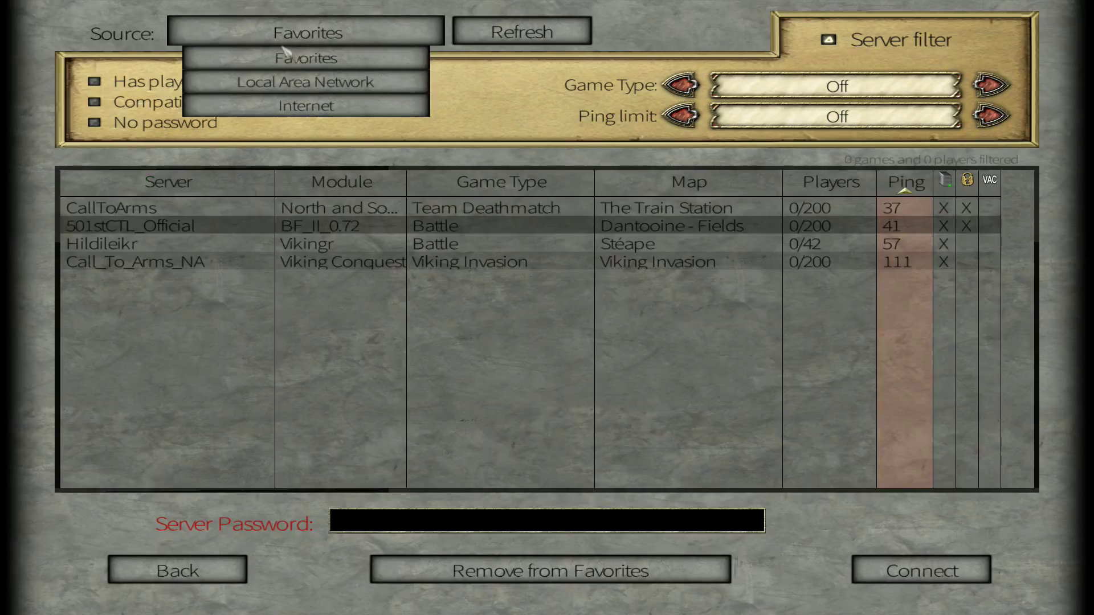
{"action": "left_click", "coordinate": [290, 109]}
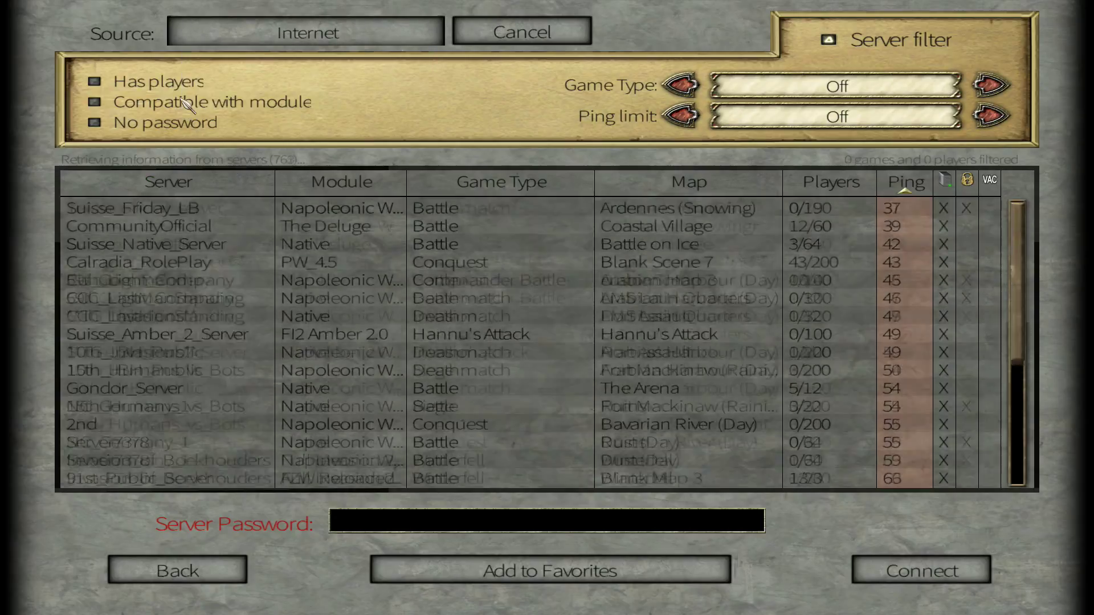
{"action": "left_click", "coordinate": [184, 104]}
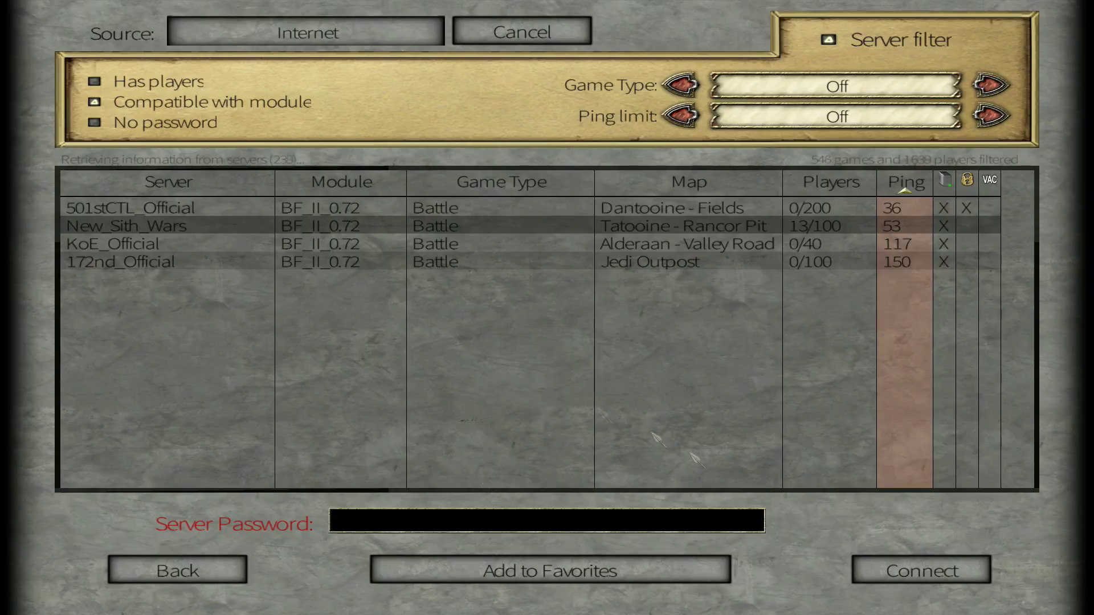
Step: After 501stCTL_Official rejects the password, connect to the New_Sith_Wars server instead
{"action": "left_click", "coordinate": [231, 211]}
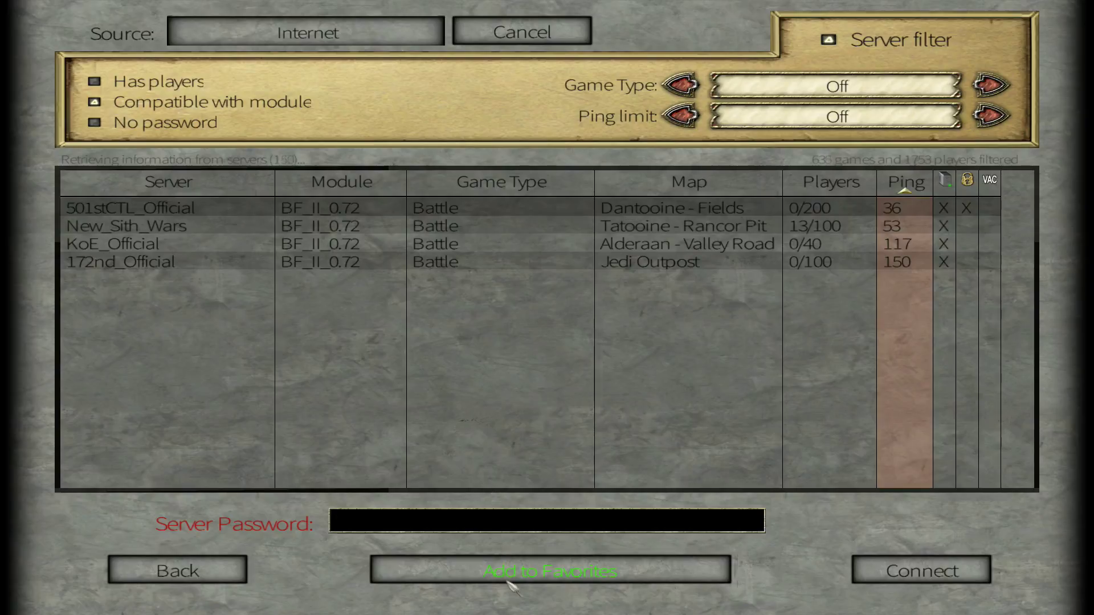
{"action": "left_click", "coordinate": [918, 575]}
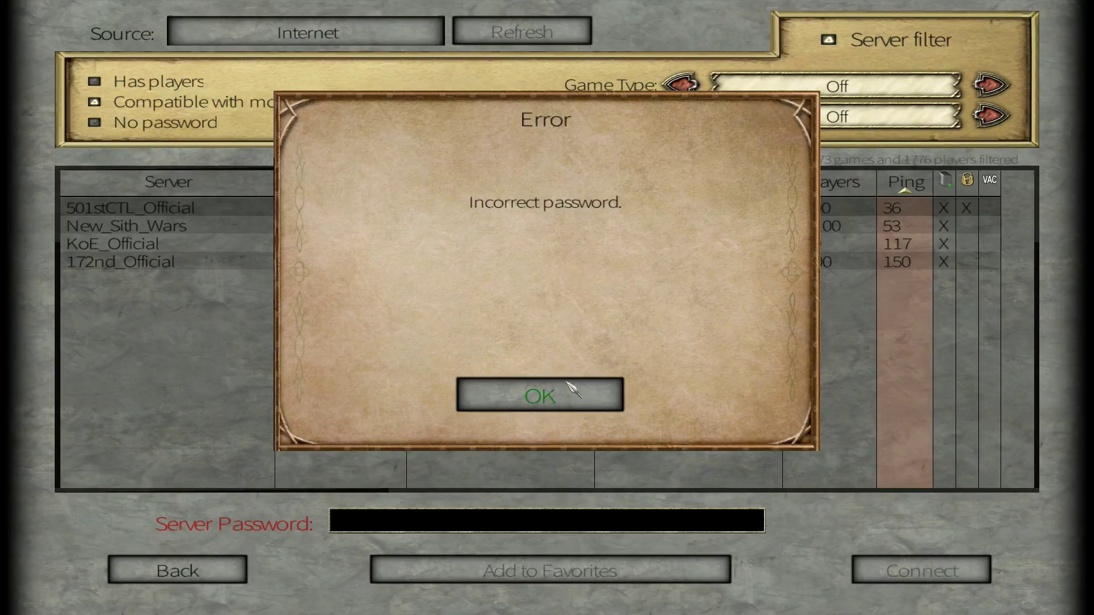
{"action": "left_click", "coordinate": [572, 394]}
{"action": "left_click", "coordinate": [603, 244]}
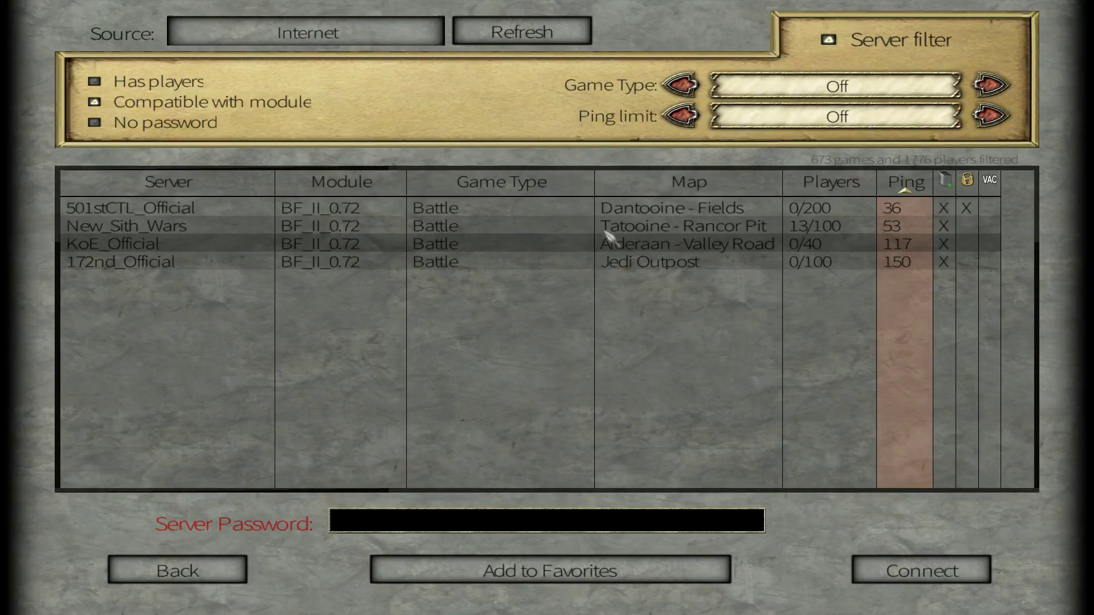
{"action": "left_click", "coordinate": [957, 579]}
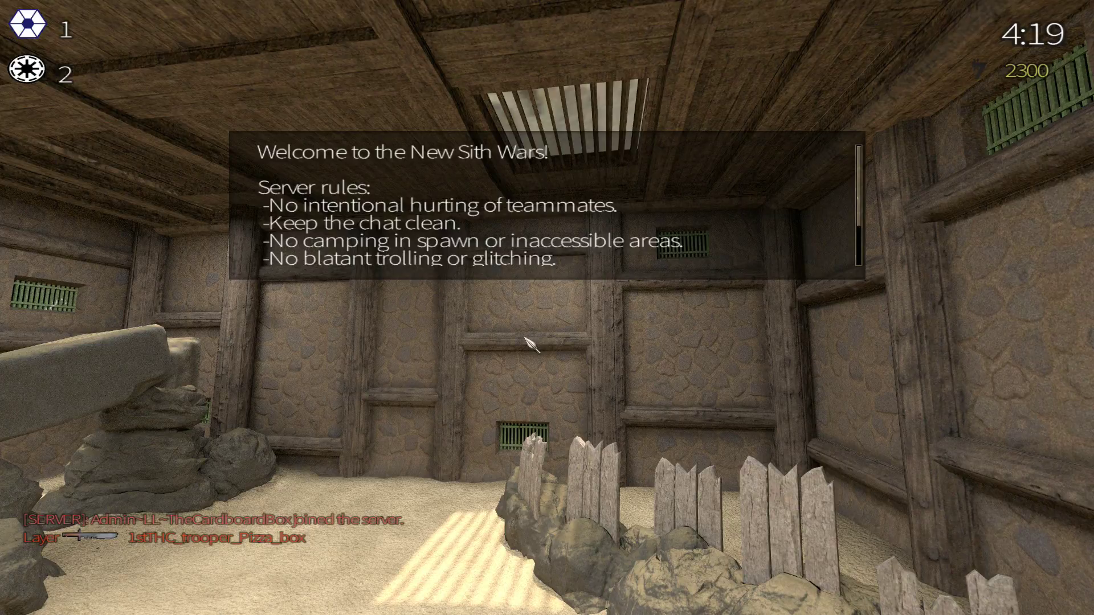
Step: Accept the server rules and join the Republic as a Jedi Consular
{"action": "left_click", "coordinate": [542, 282]}
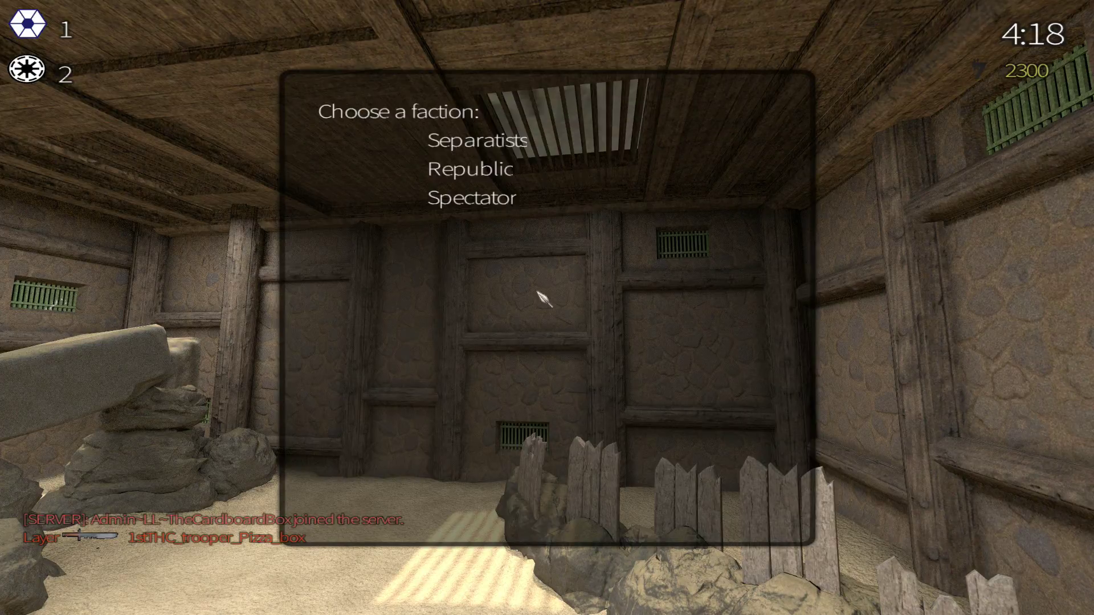
{"action": "left_click", "coordinate": [476, 168]}
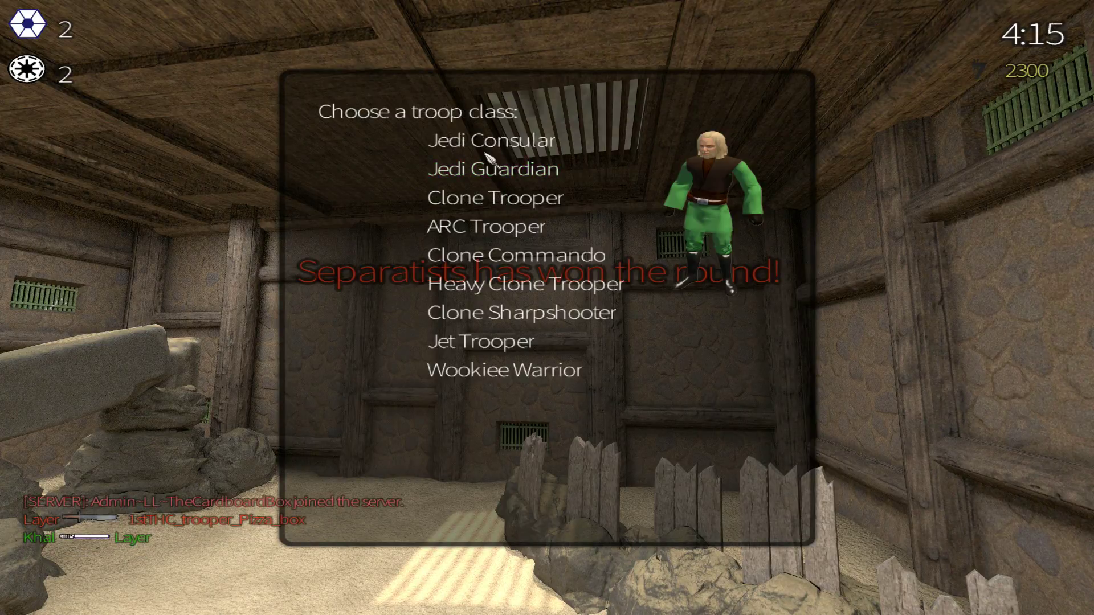
{"action": "left_click", "coordinate": [487, 145]}
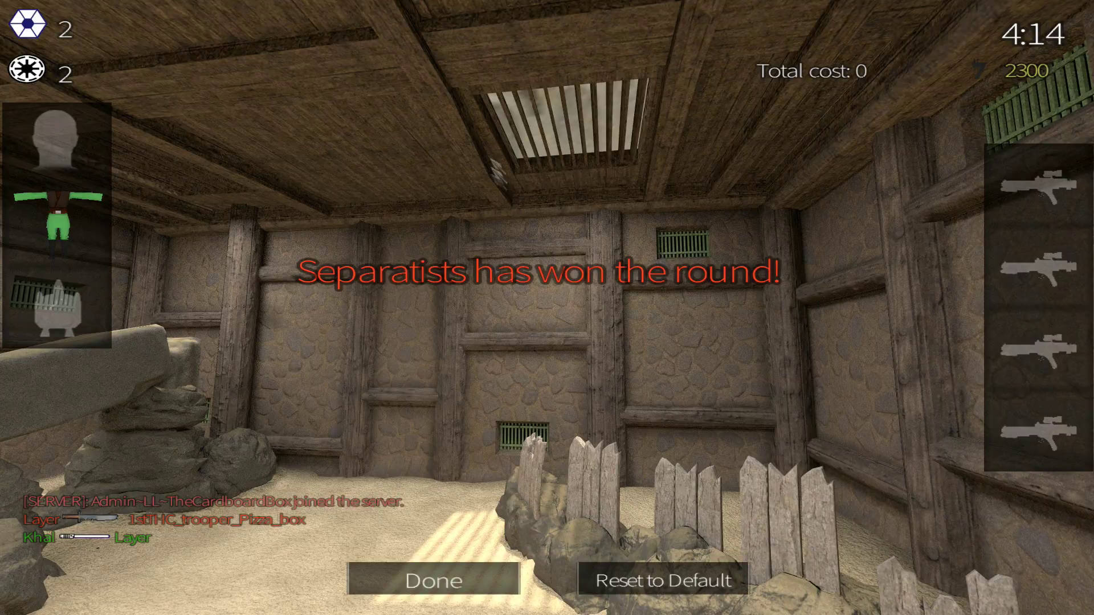
Step: Equip the Green Lightsaber, grey robe and green hood
{"action": "left_click", "coordinate": [1080, 178]}
{"action": "left_click", "coordinate": [694, 199]}
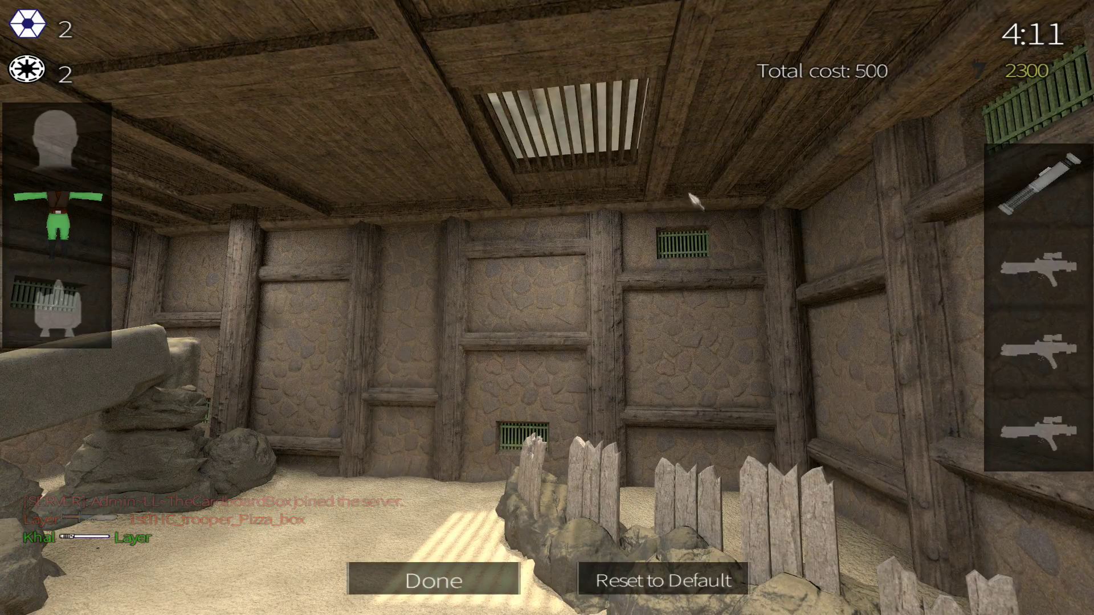
{"action": "left_click", "coordinate": [56, 209]}
{"action": "left_click", "coordinate": [291, 224]}
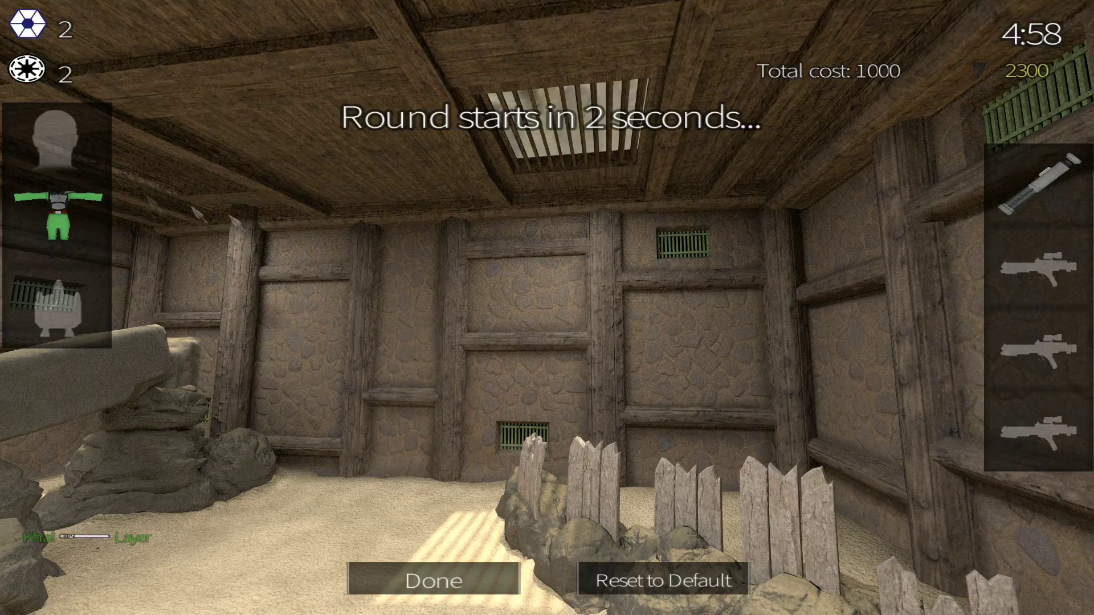
{"action": "left_click", "coordinate": [56, 138]}
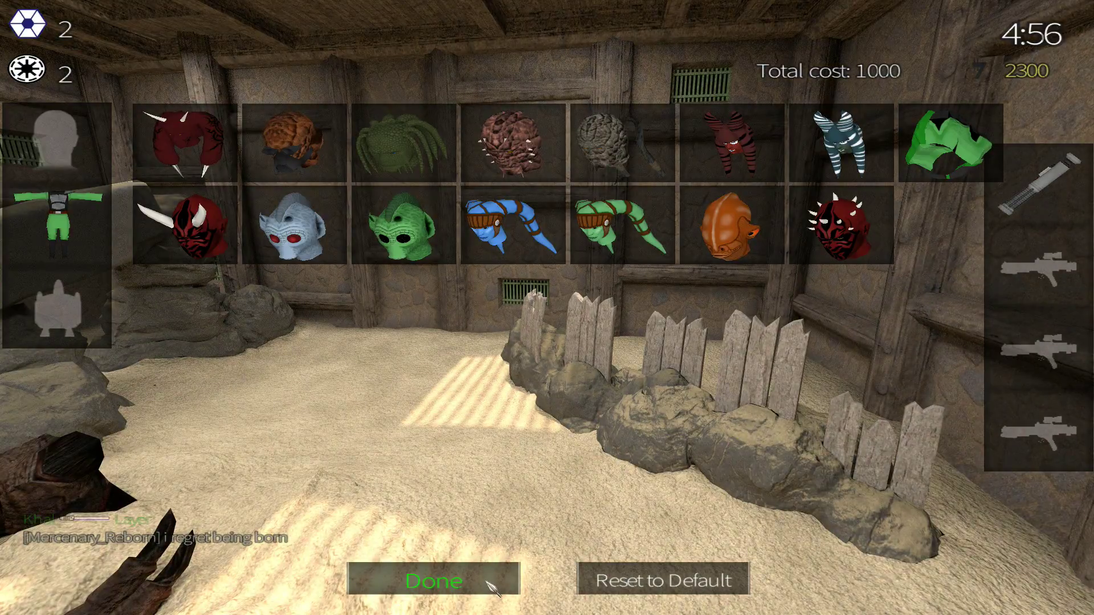
{"action": "left_click", "coordinate": [949, 140]}
Step: Finish the loadout to enter the match, dismissing the settings screen with Escape
{"action": "left_click", "coordinate": [434, 580]}
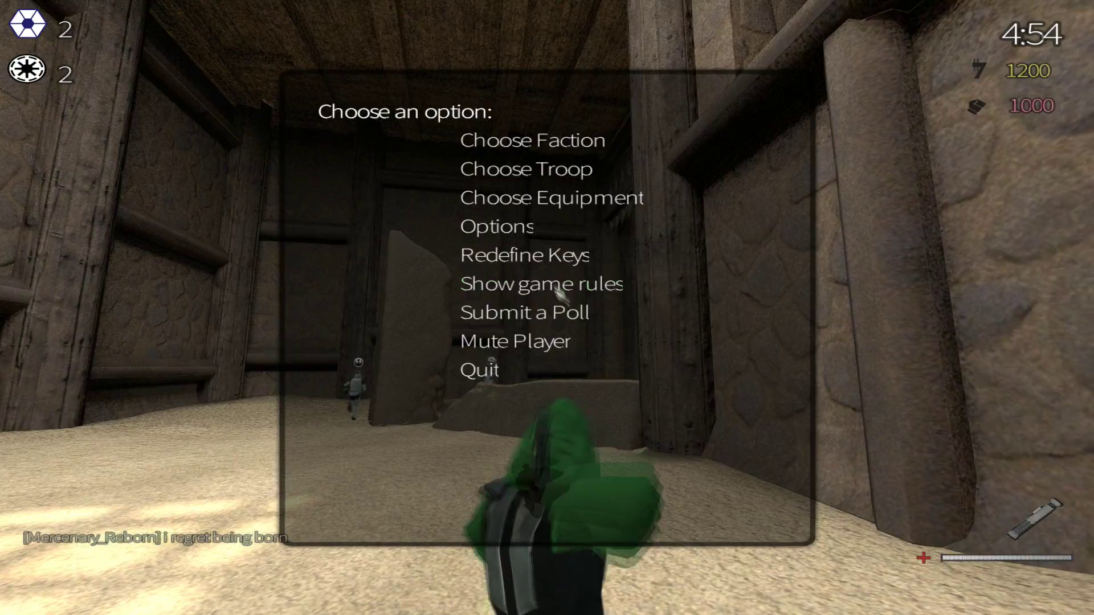
{"action": "left_click", "coordinate": [521, 229]}
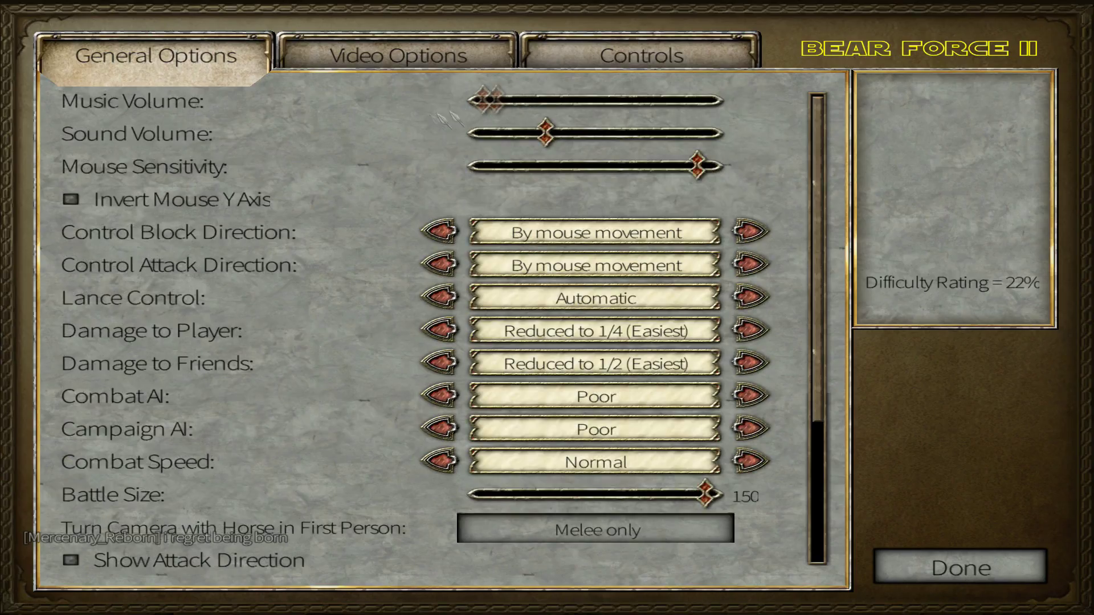
{"action": "key", "text": "Escape"}
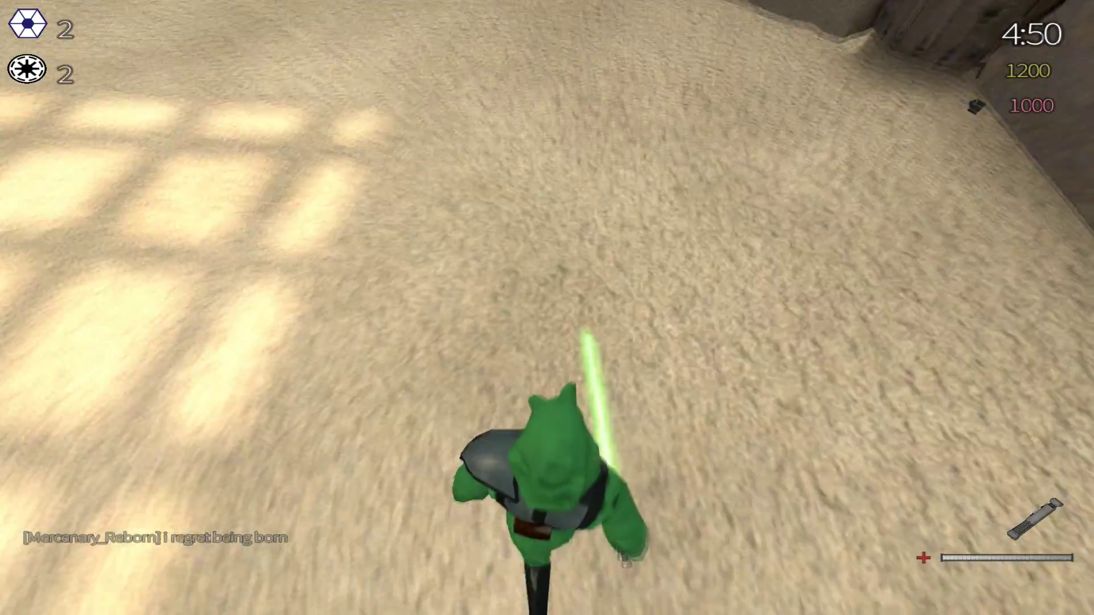
Step: Walk forward through the arena toward the stone wall, then bring up the in-game options menu
{"action": "key", "text": "w"}
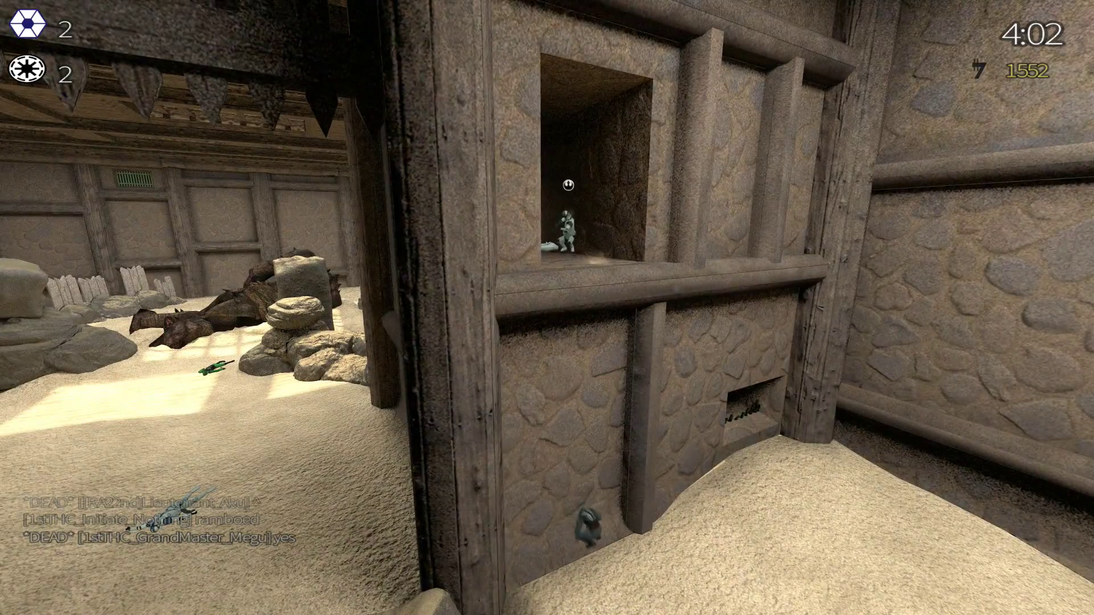
{"action": "key", "text": "w"}
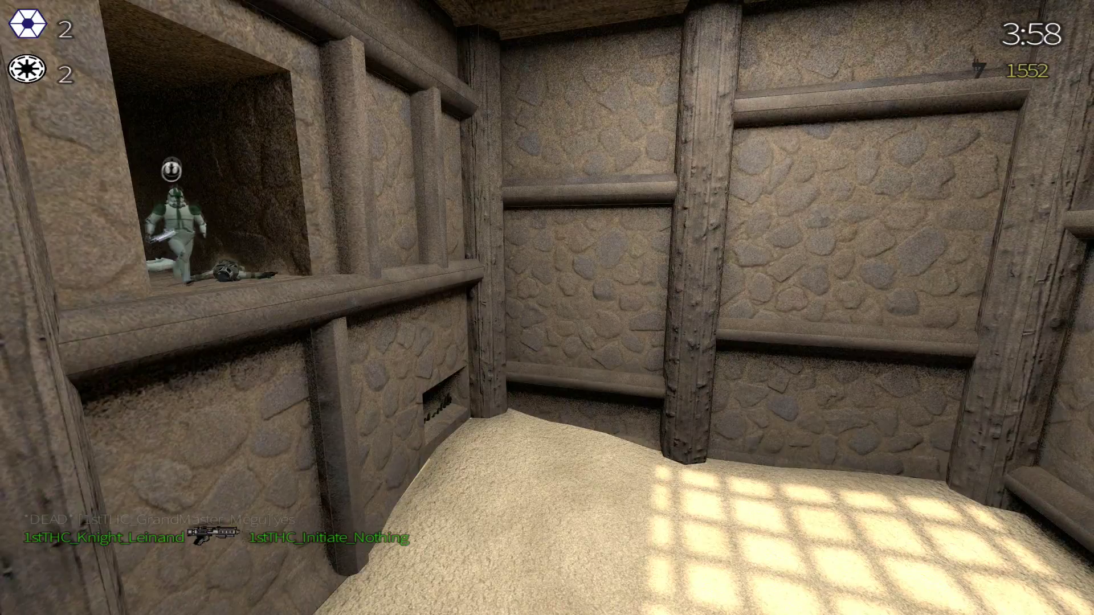
{"action": "key", "text": "Escape"}
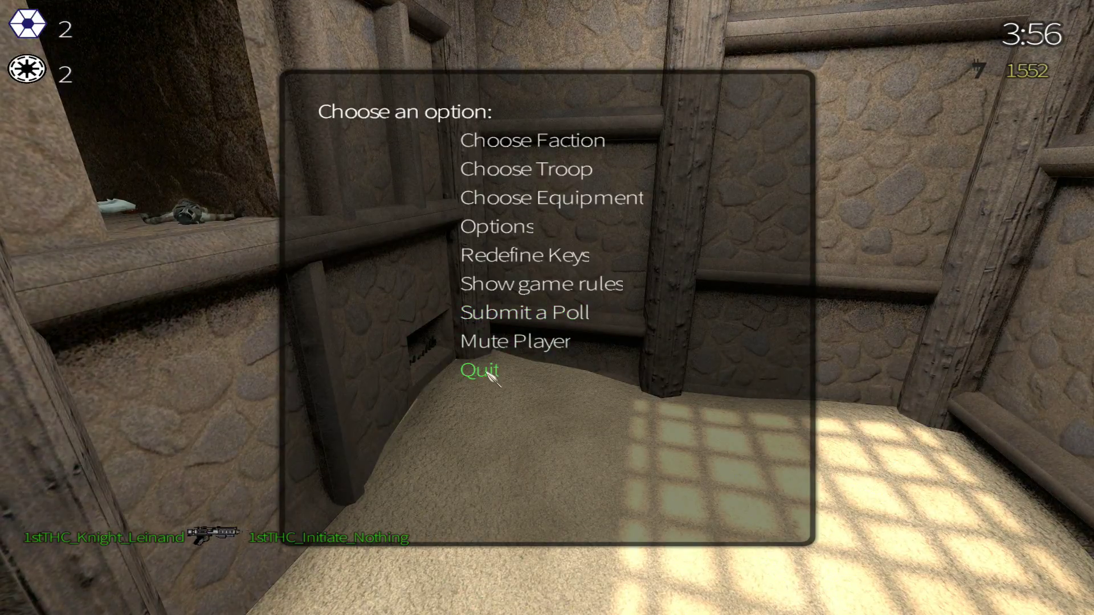